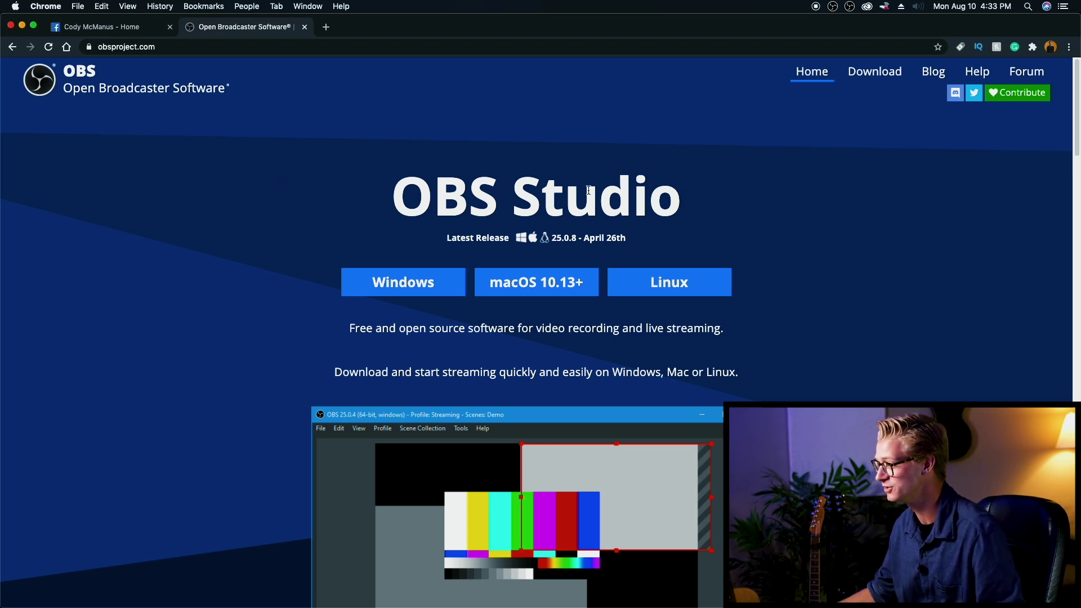
Download the macOS 10.13+ installer (obs-mac-25.0.8.dmg) from obsproject.com
click(546, 292)
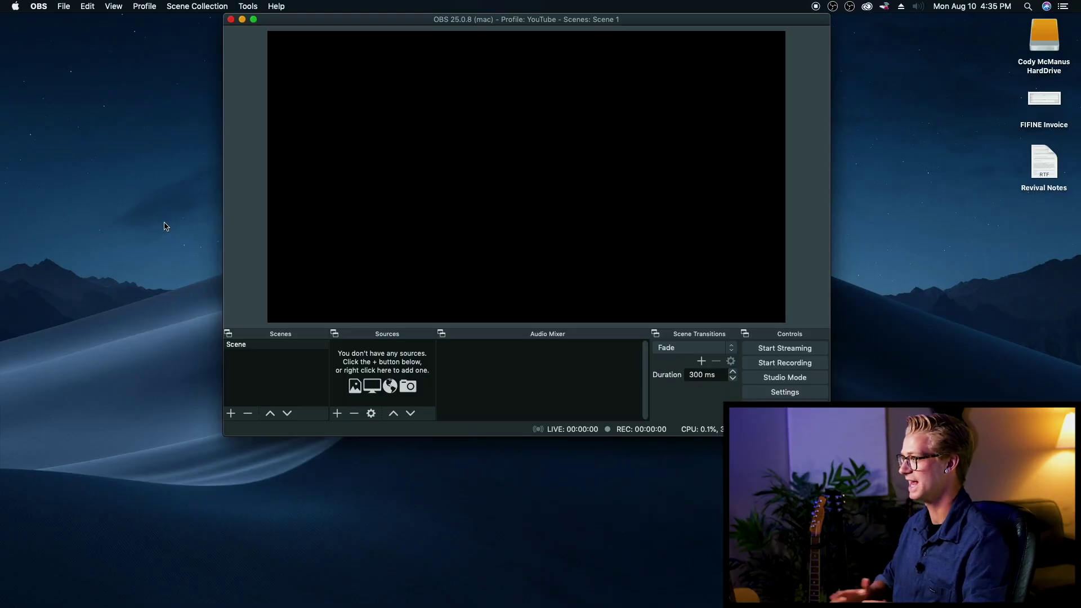
Add a 'Canon 80D' Video Capture Device source using the EOS Webcam Utility Beta camera
drag(326, 19, 377, 4)
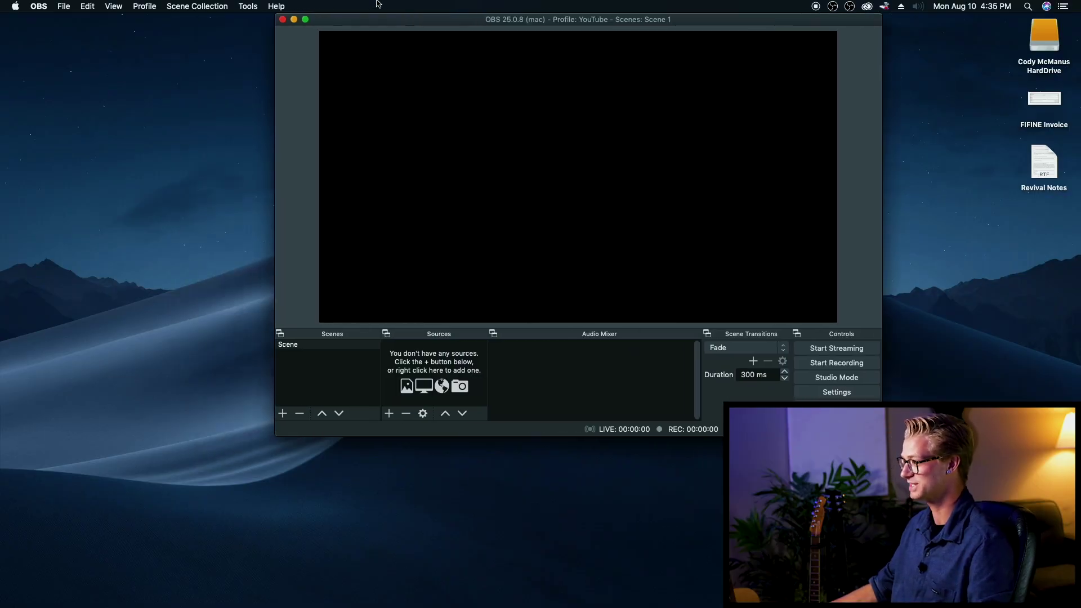
click(390, 415)
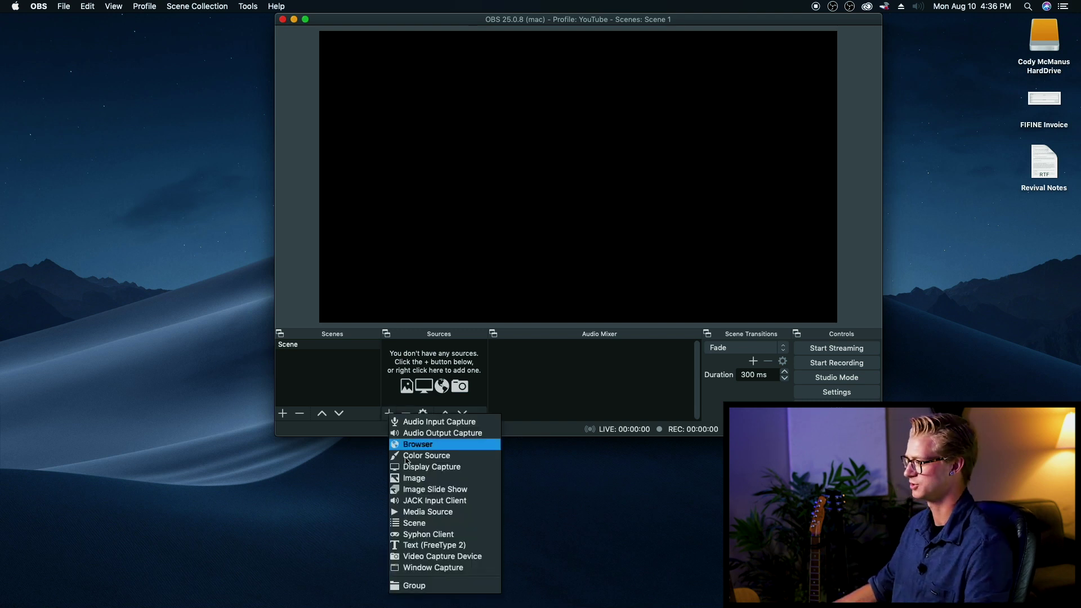
click(463, 561)
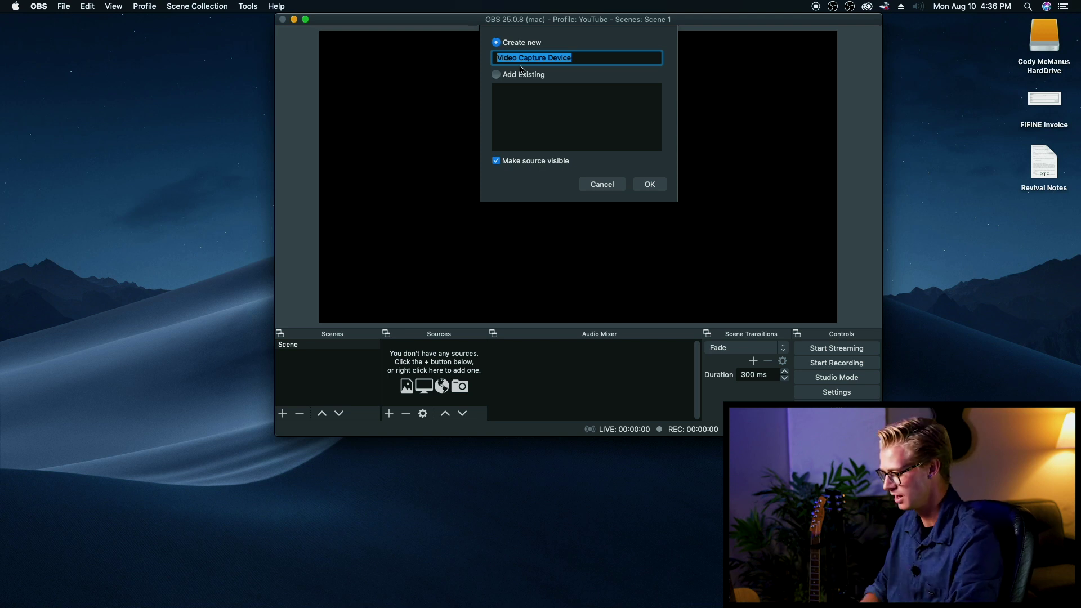
text(Can)
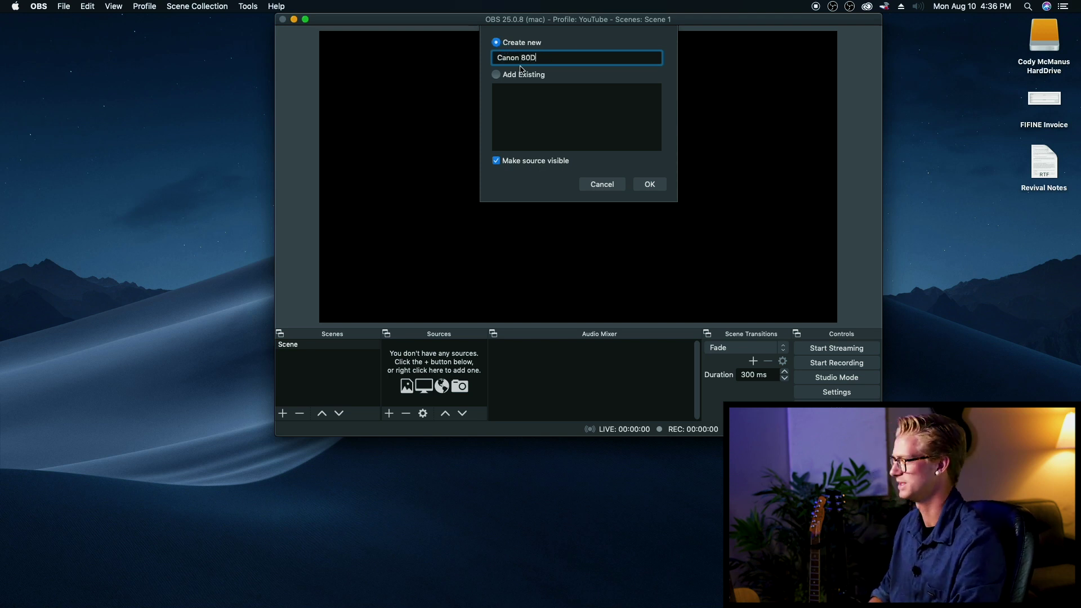
text(on 80D)
key(Return)
click(538, 277)
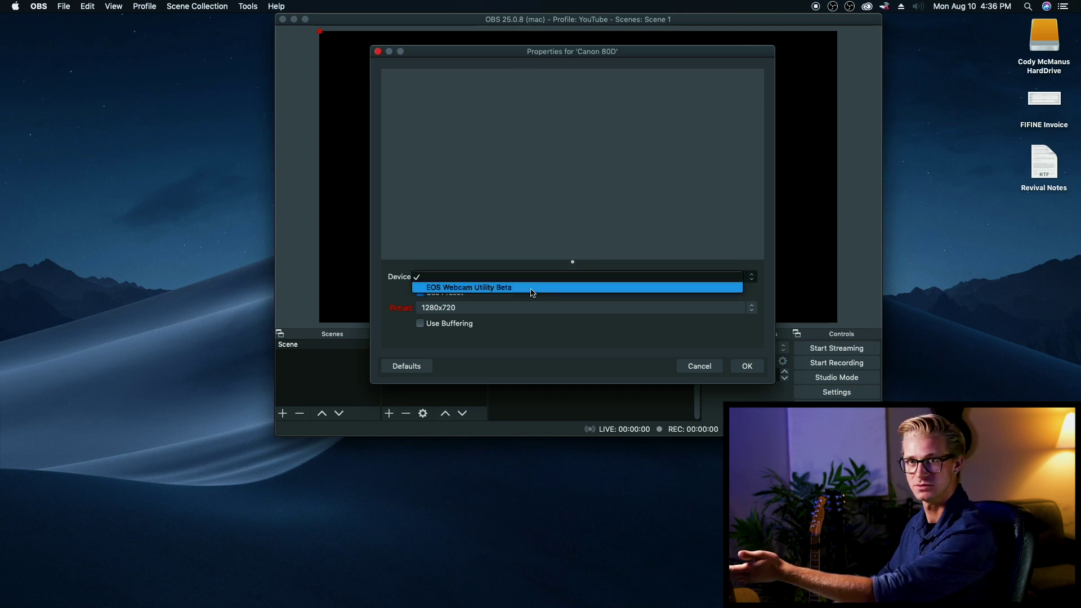
click(533, 290)
click(749, 369)
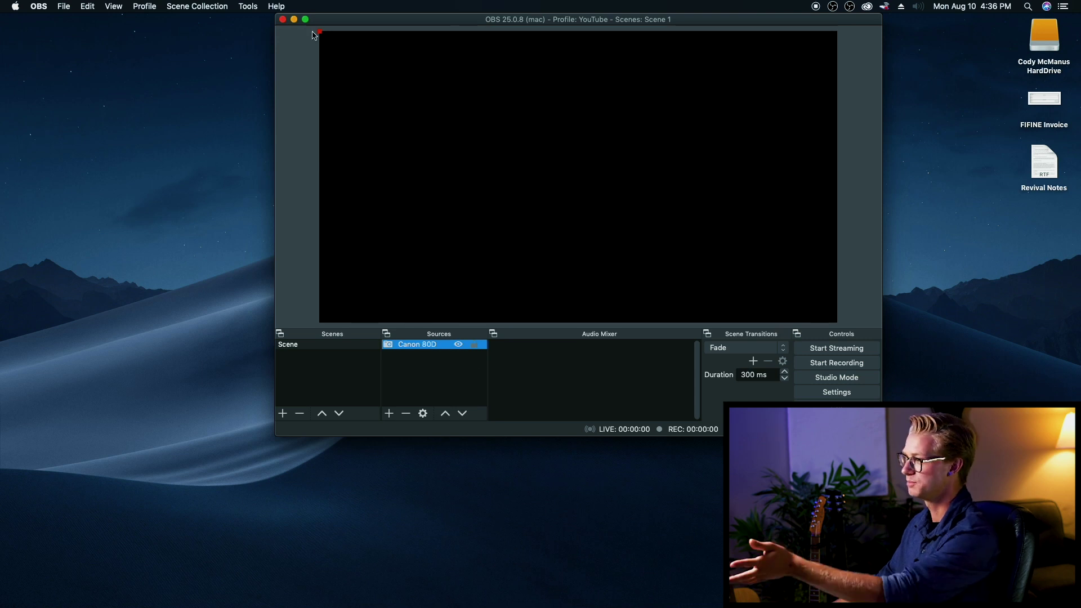
drag(324, 34, 421, 130)
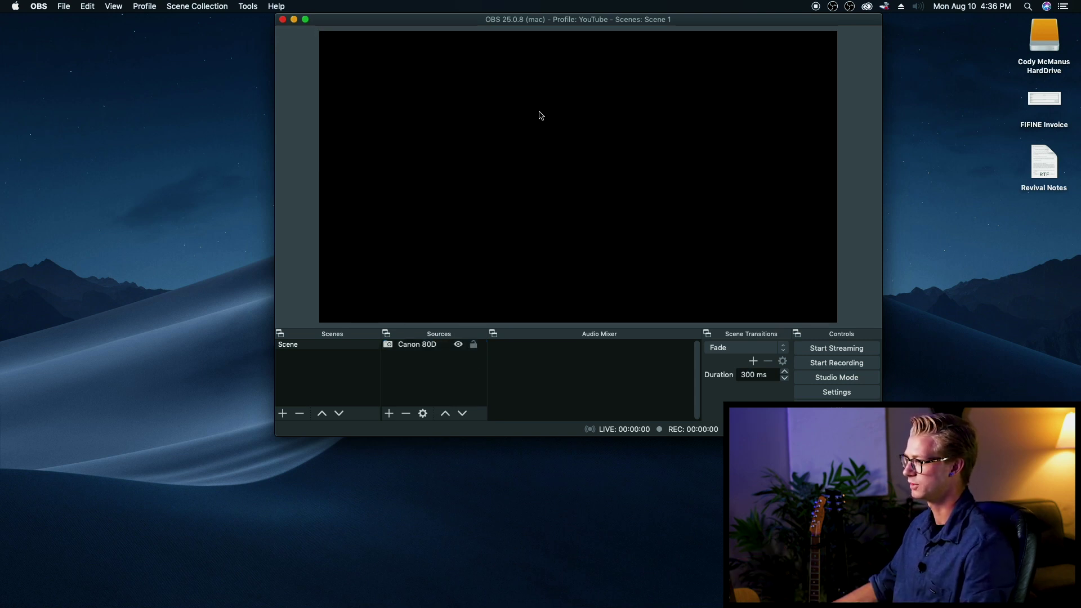
click(426, 349)
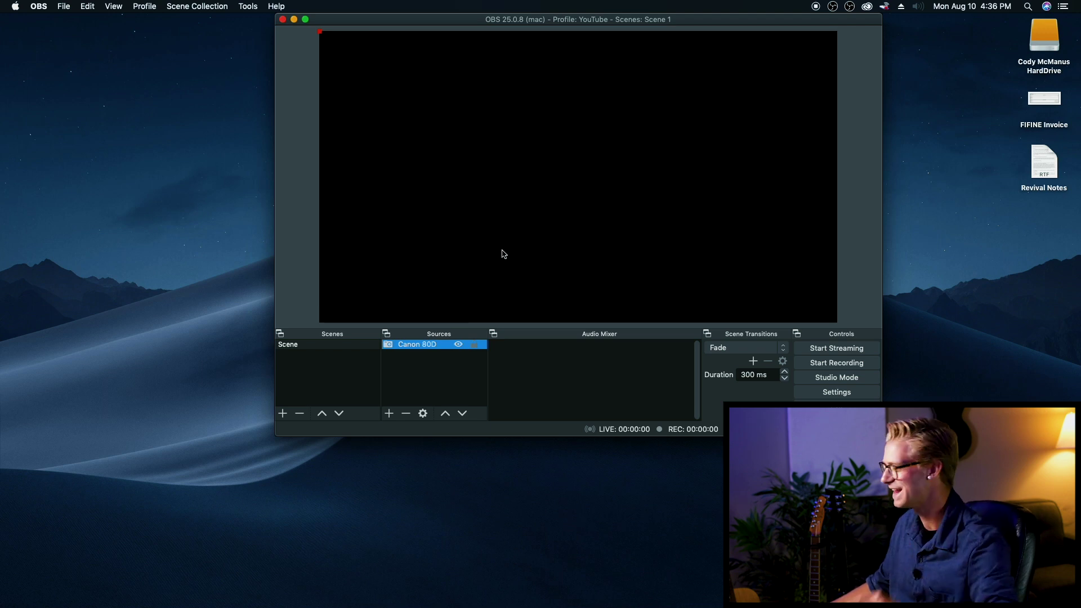
click(457, 367)
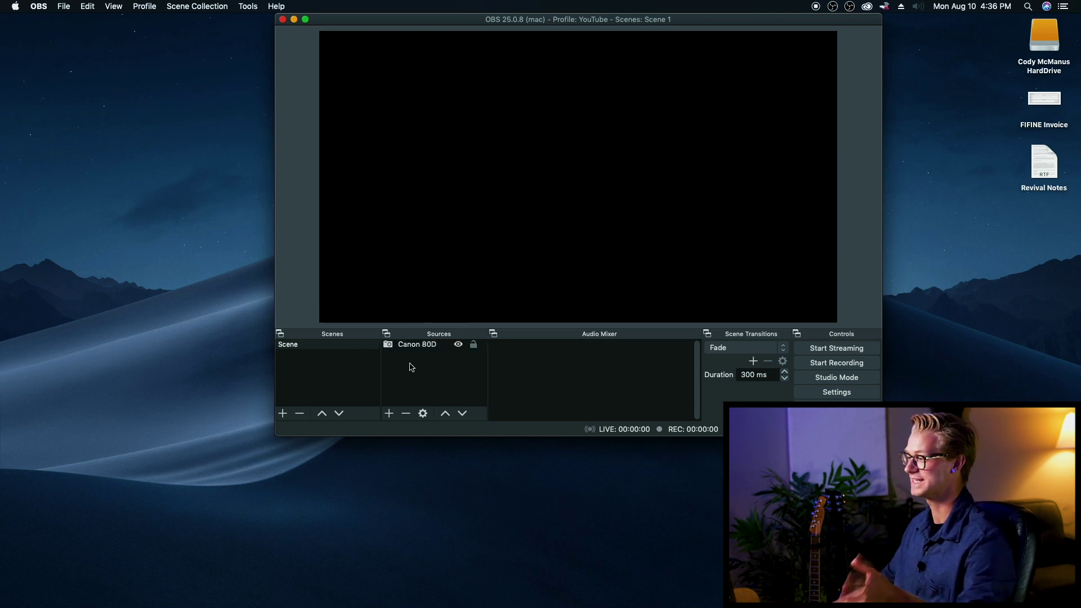
Add an Audio Input Capture source named 'X32' using the X-USB device
click(390, 414)
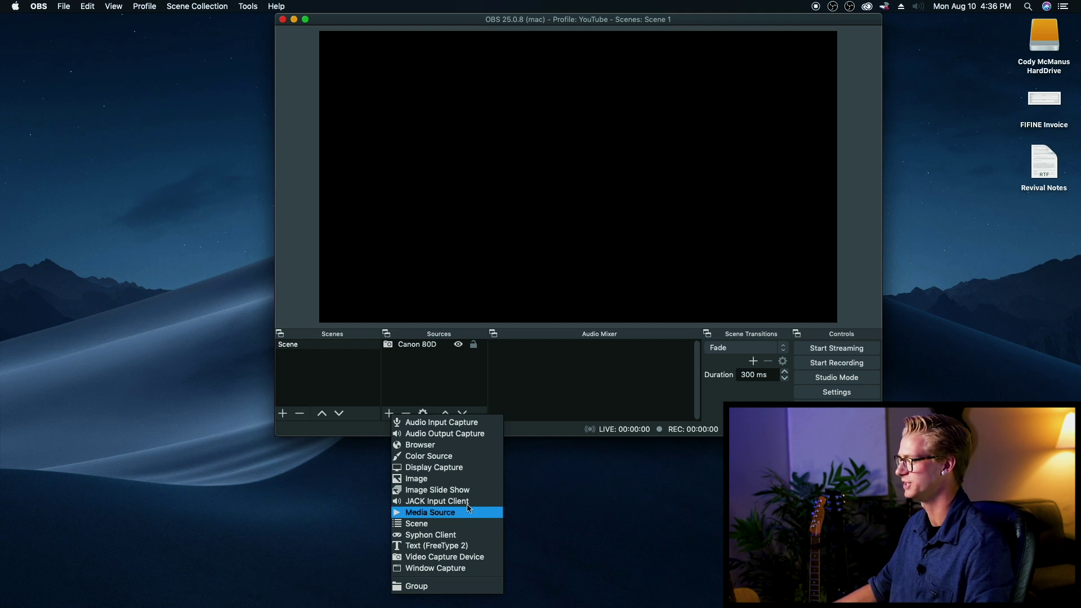
click(457, 426)
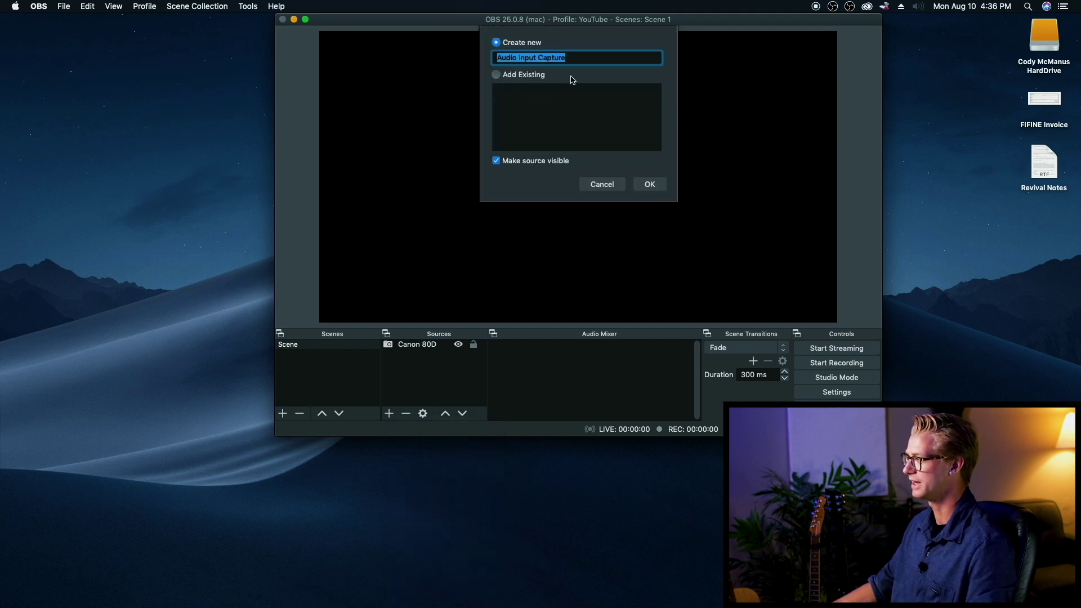
text(X32)
key(Return)
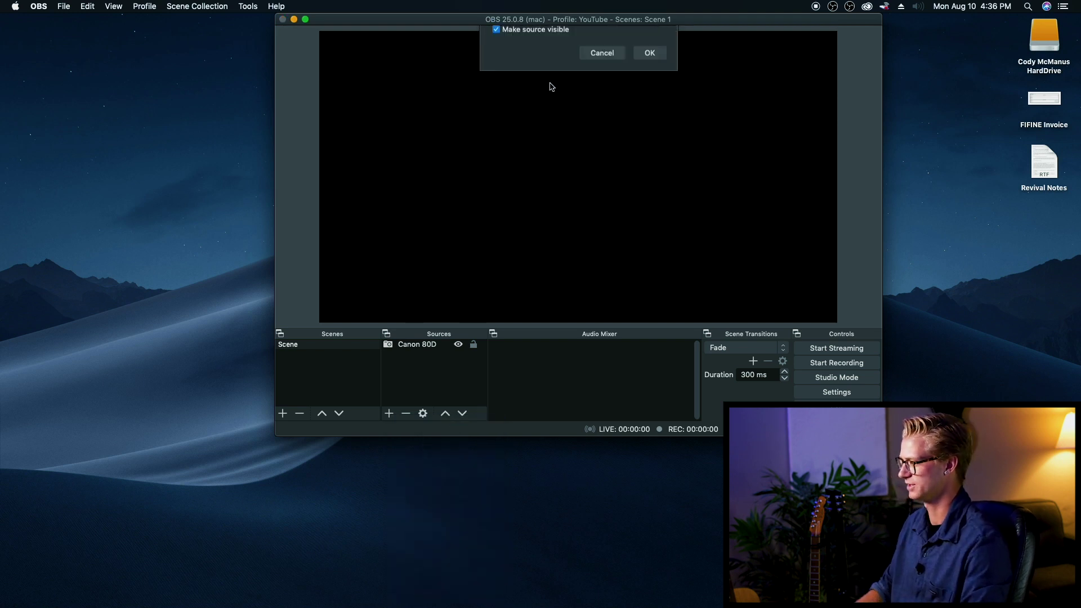
click(520, 85)
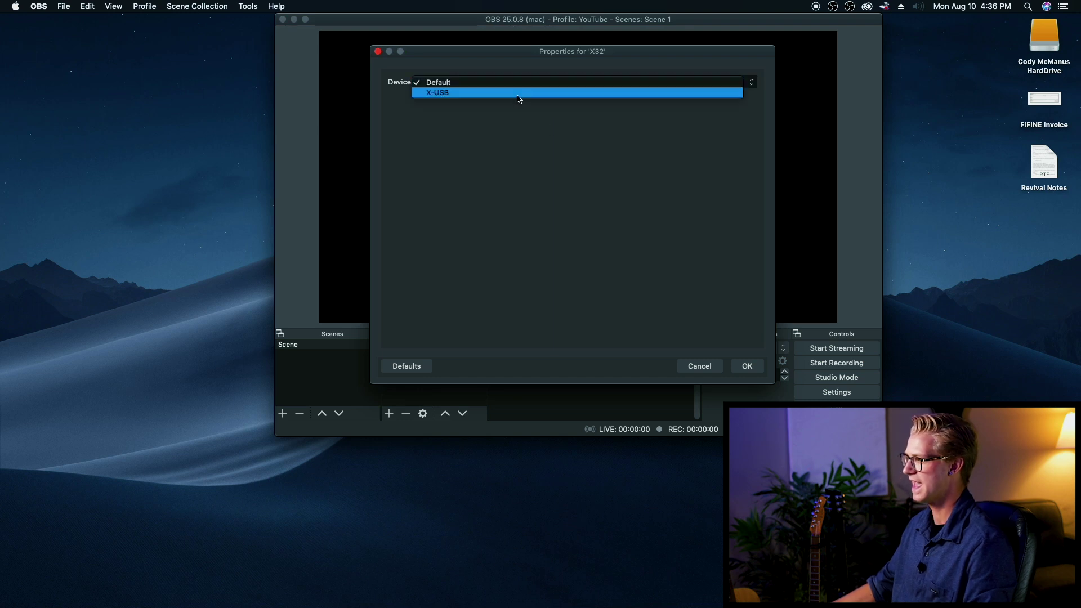
click(519, 99)
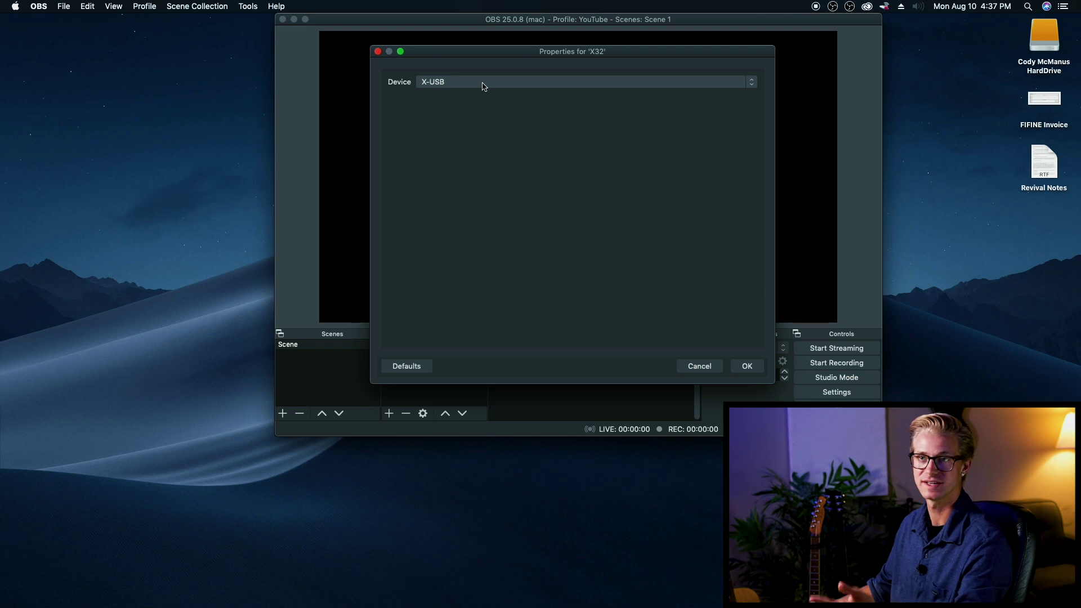
click(751, 367)
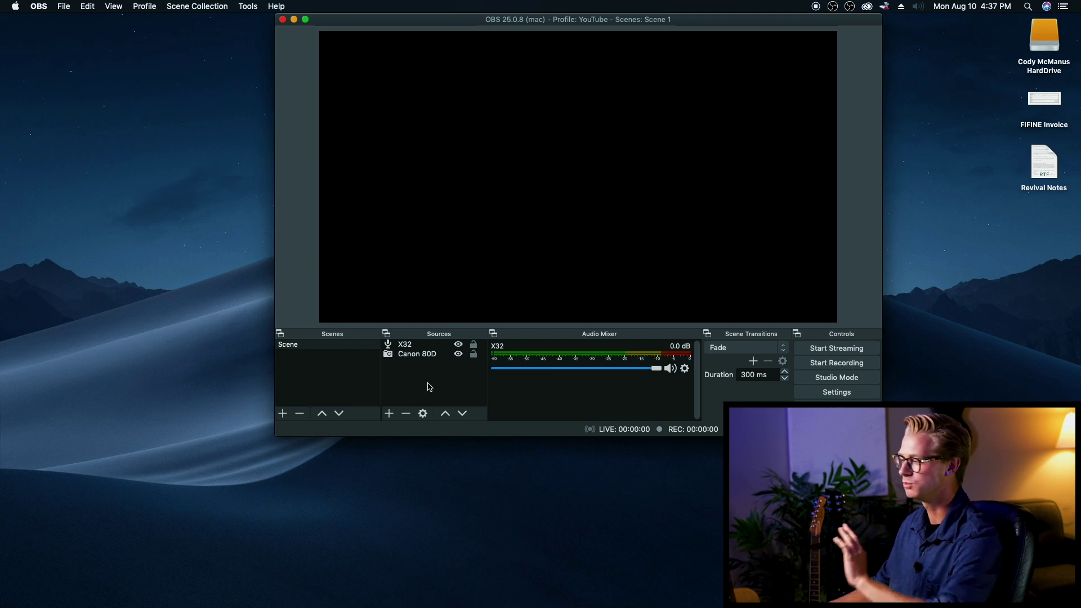
Drag Bellevue Sample Logo.png into the scene and shrink it into the bottom-left corner
click(389, 414)
click(444, 377)
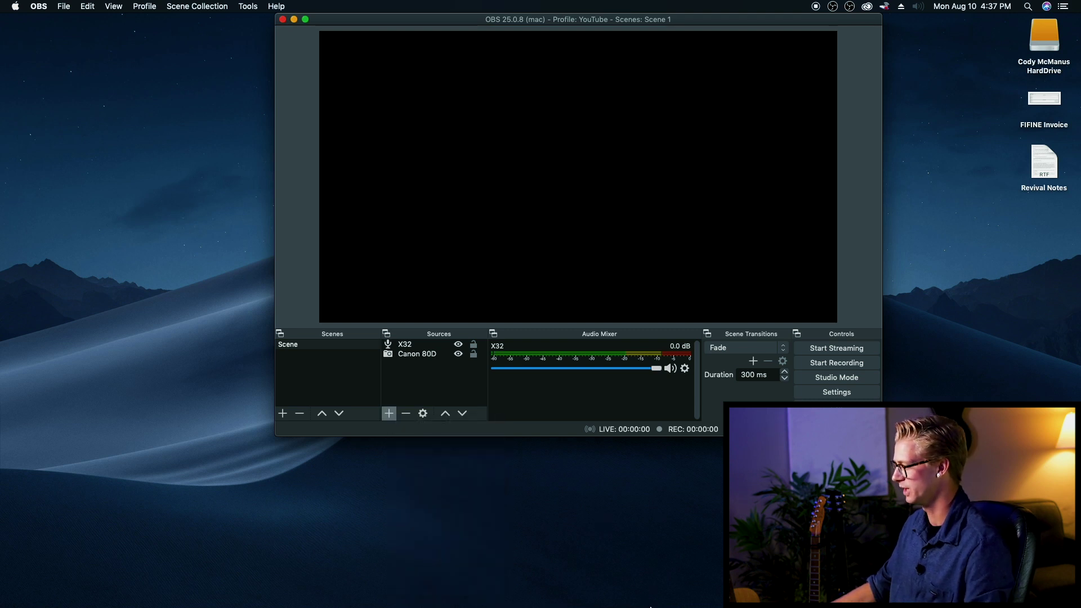
click(47, 588)
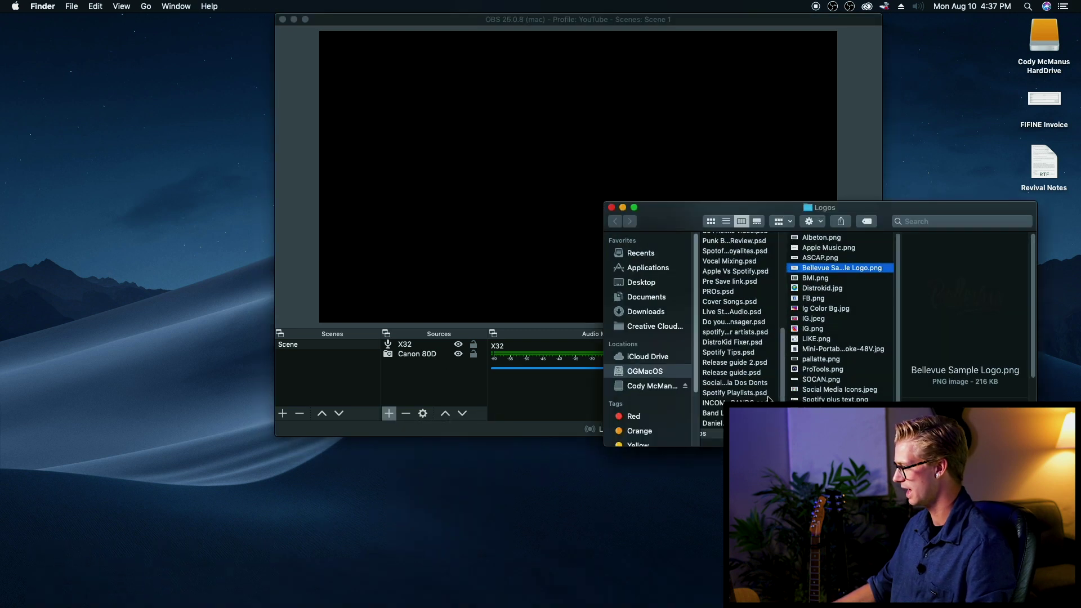
click(813, 299)
click(842, 269)
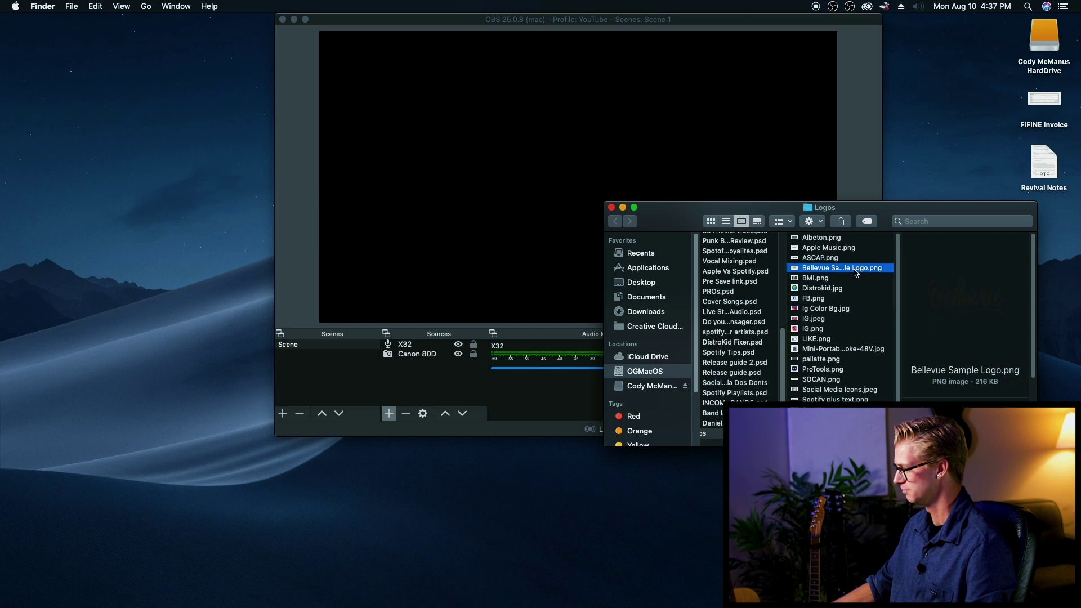
drag(842, 268, 539, 211)
click(675, 60)
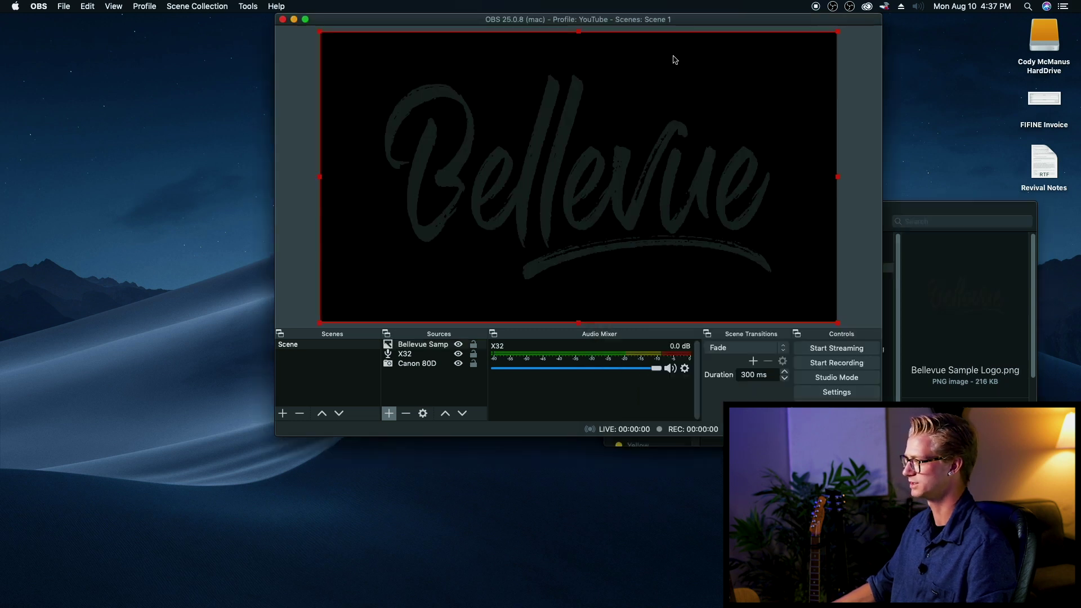
drag(838, 32, 454, 247)
mouse_move(397, 290)
mouse_down()
mouse_move(407, 297)
mouse_move(390, 293)
mouse_up()
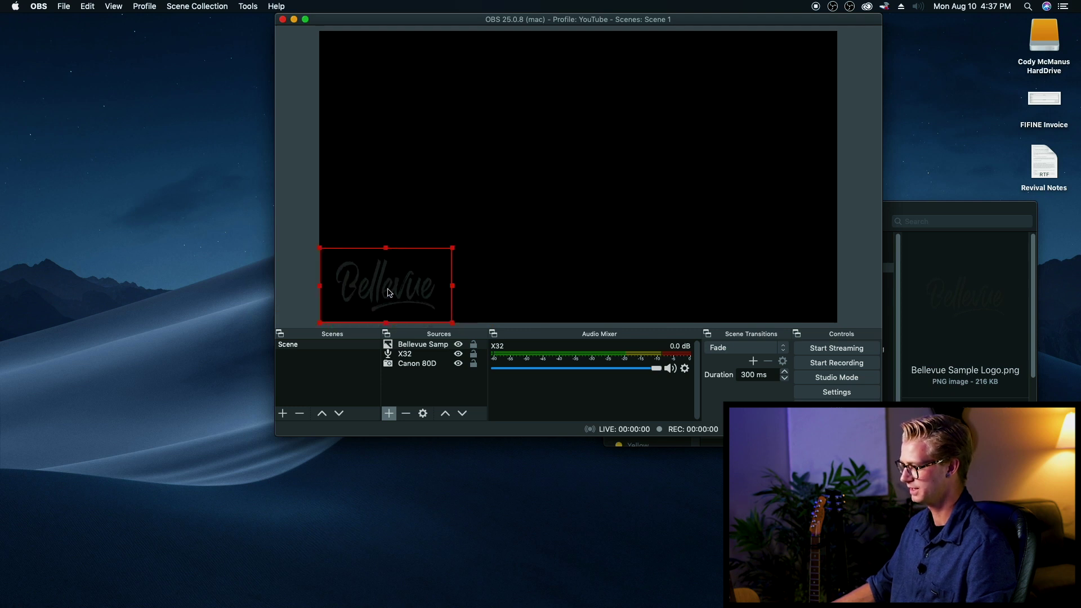
drag(456, 253, 420, 277)
click(419, 288)
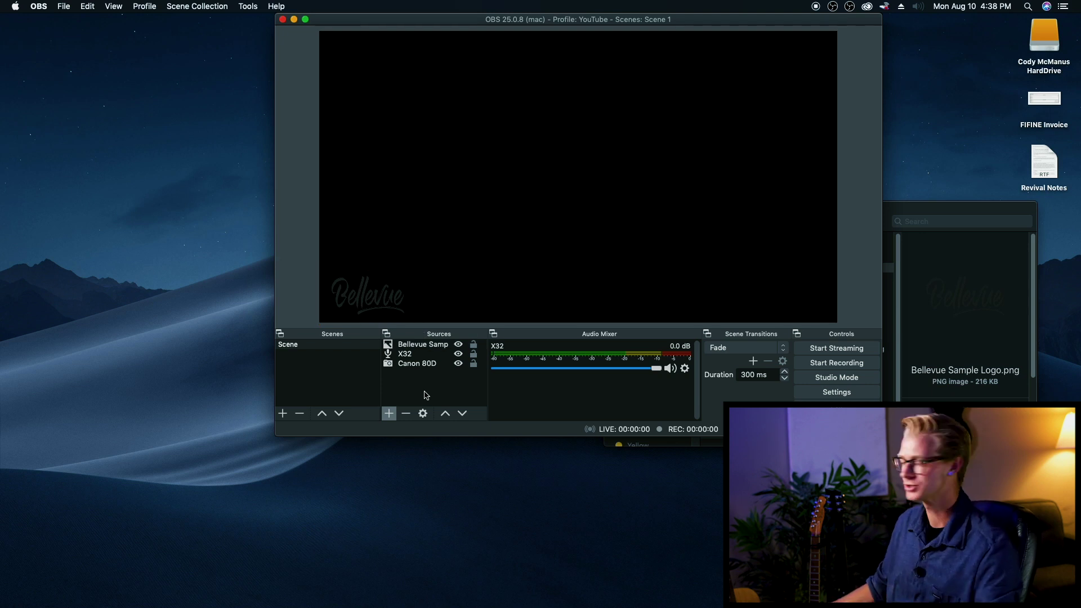
Add IG.png as a small Instagram icon along the bottom edge
click(882, 315)
click(880, 310)
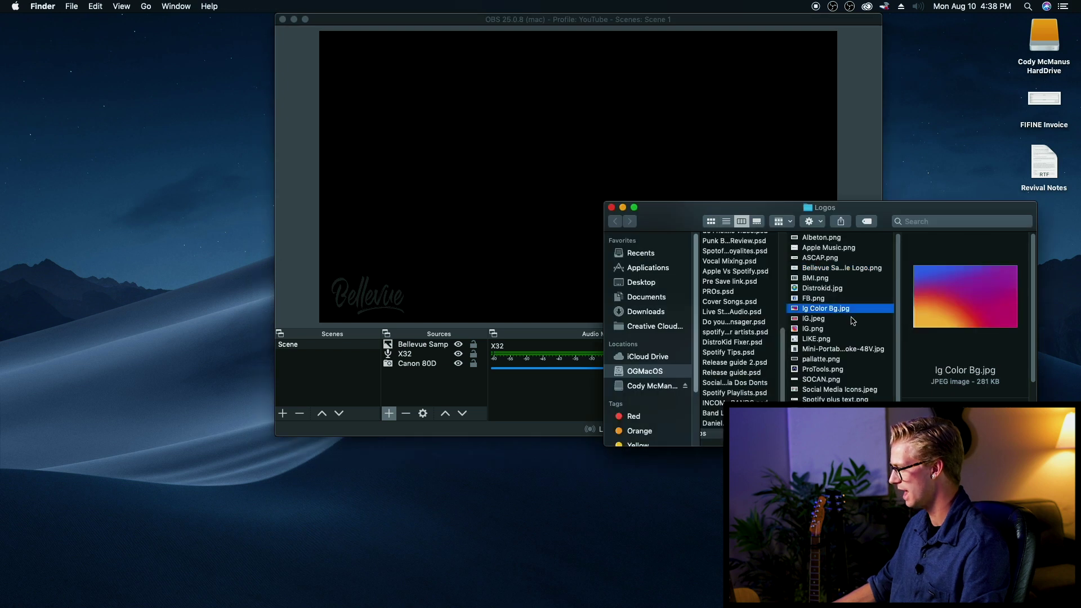
click(856, 320)
click(833, 330)
drag(833, 333, 462, 304)
click(754, 121)
click(699, 73)
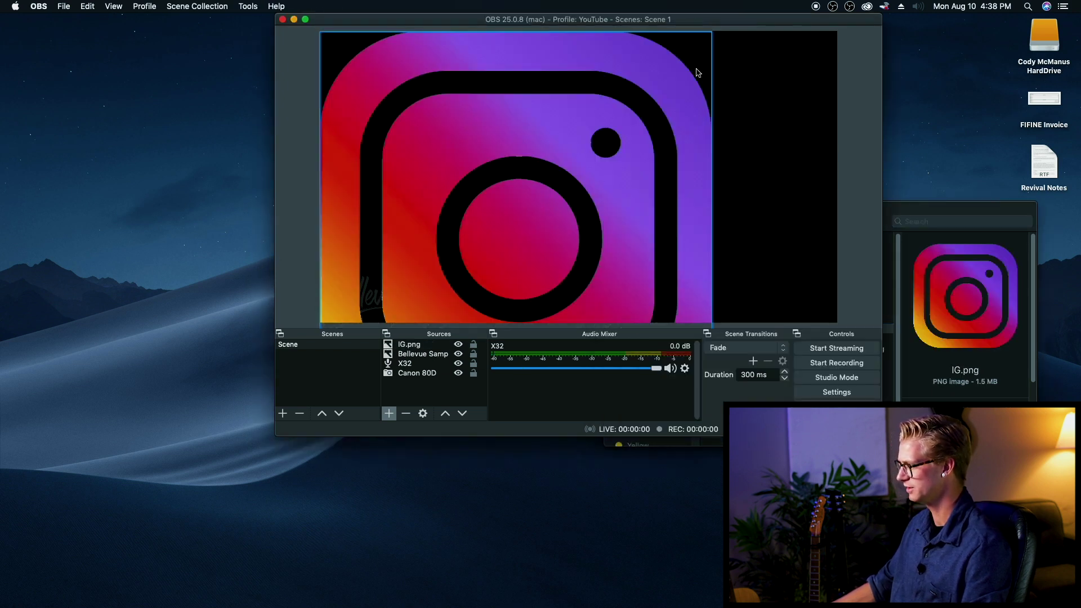
drag(711, 31, 726, 311)
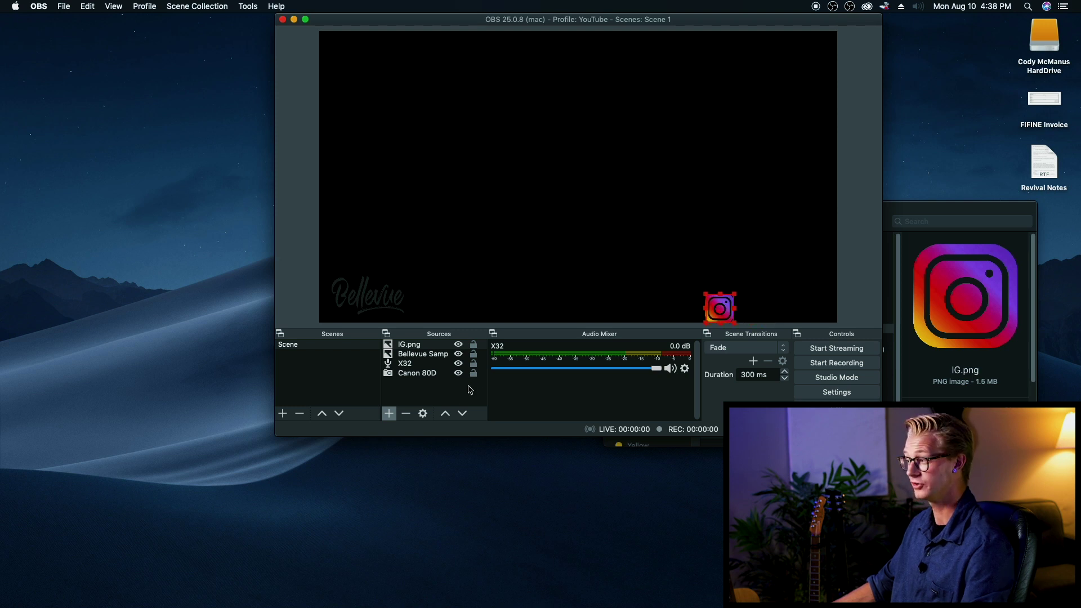
click(470, 390)
click(389, 413)
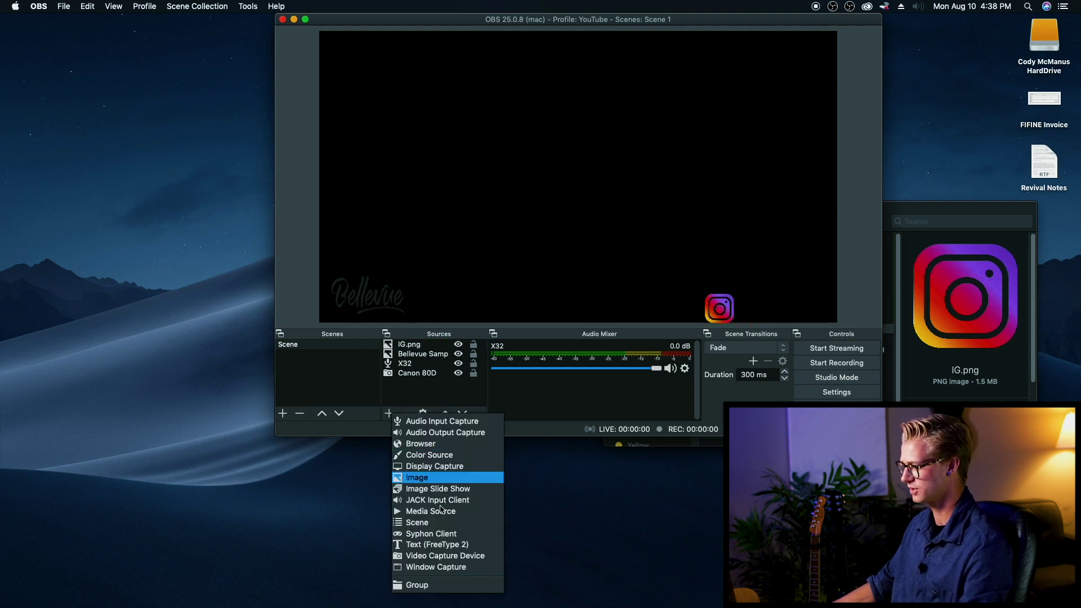
click(445, 546)
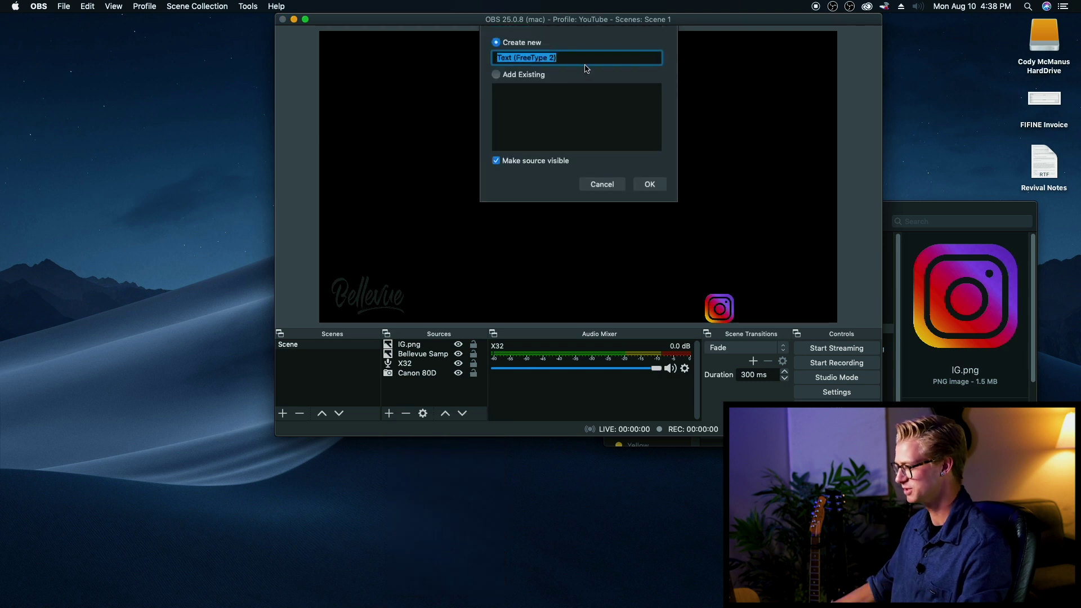
text(IG Text)
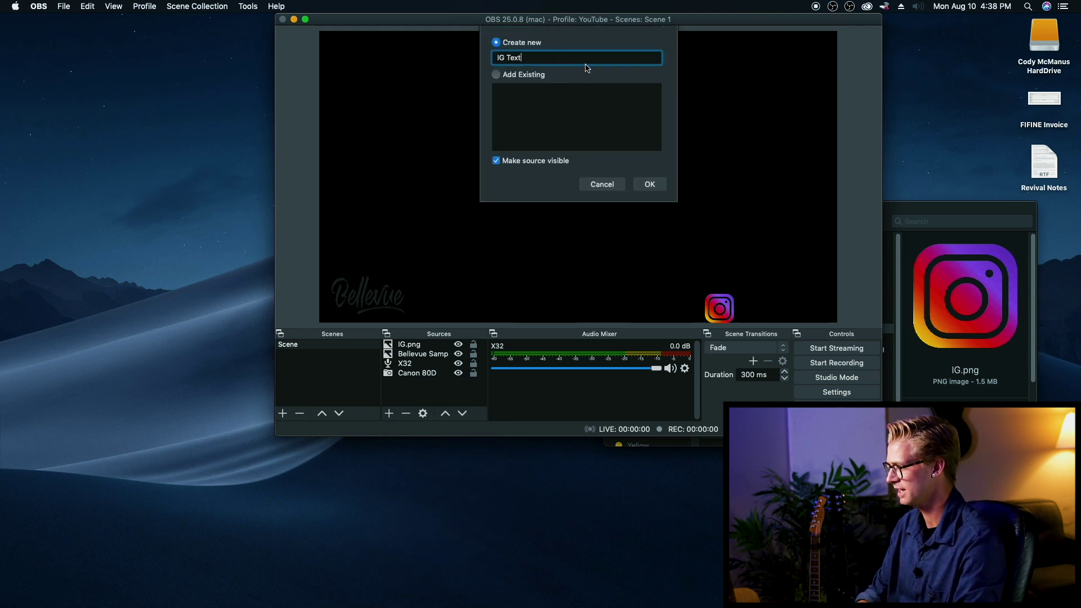
key(Return)
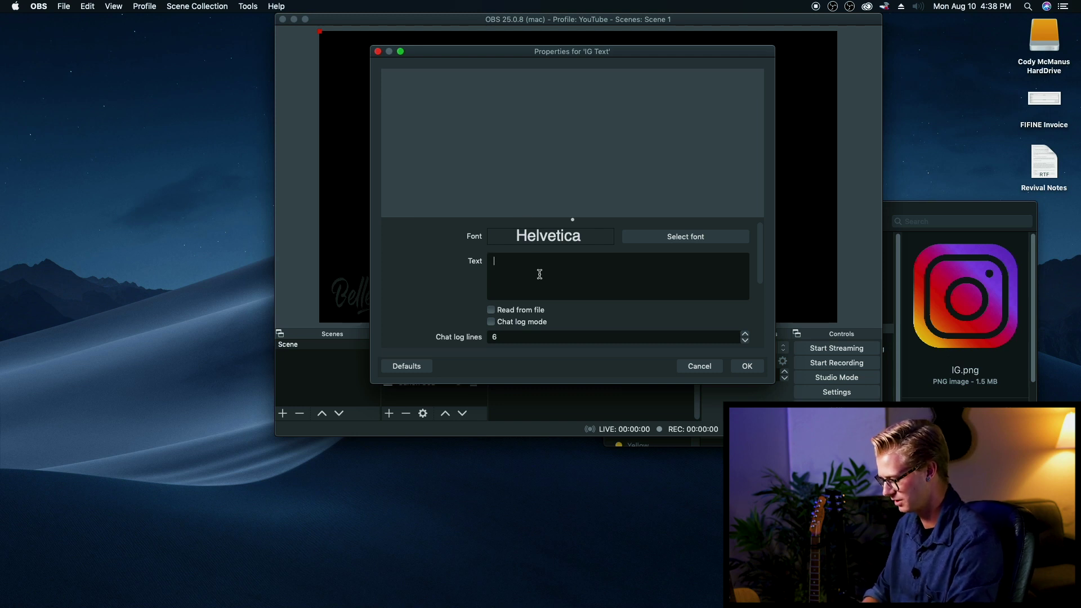
text(@B)
key(BackSpace)
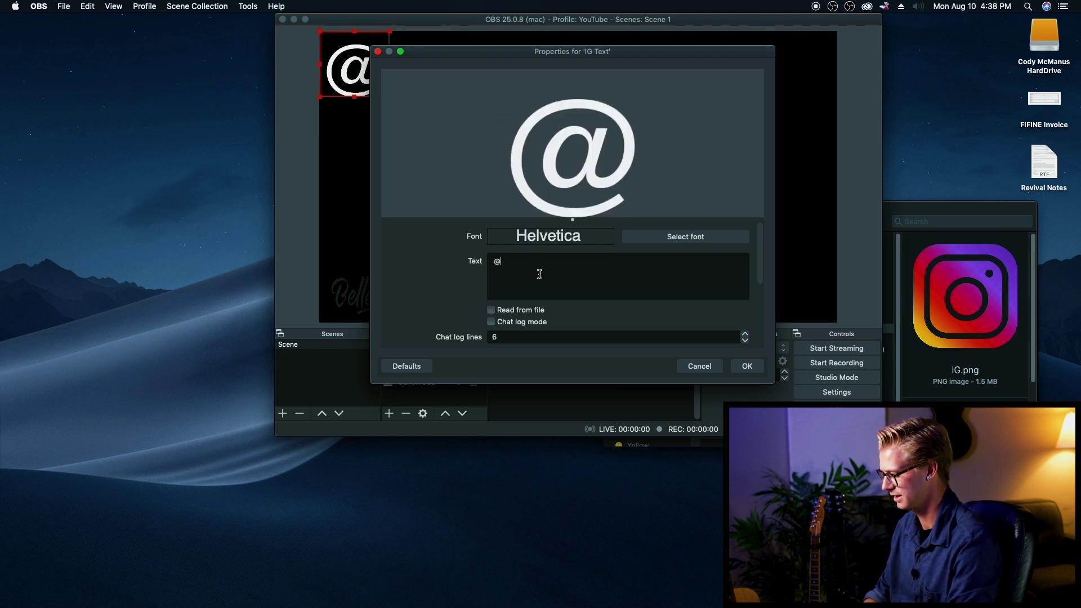
text(OfficalBellevue)
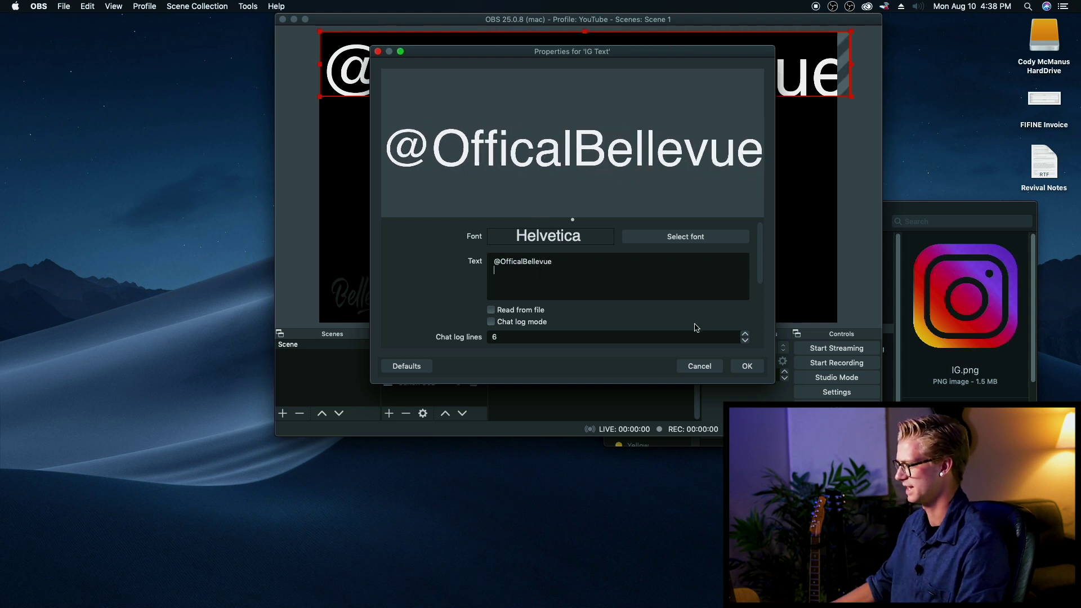
click(747, 368)
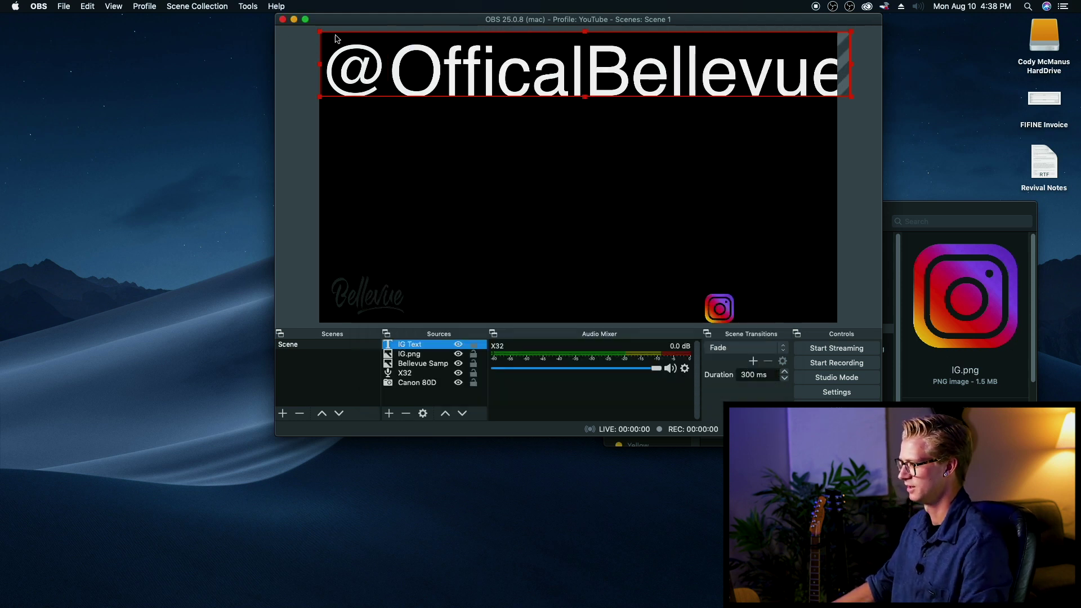
drag(319, 36, 692, 77)
drag(813, 92, 770, 276)
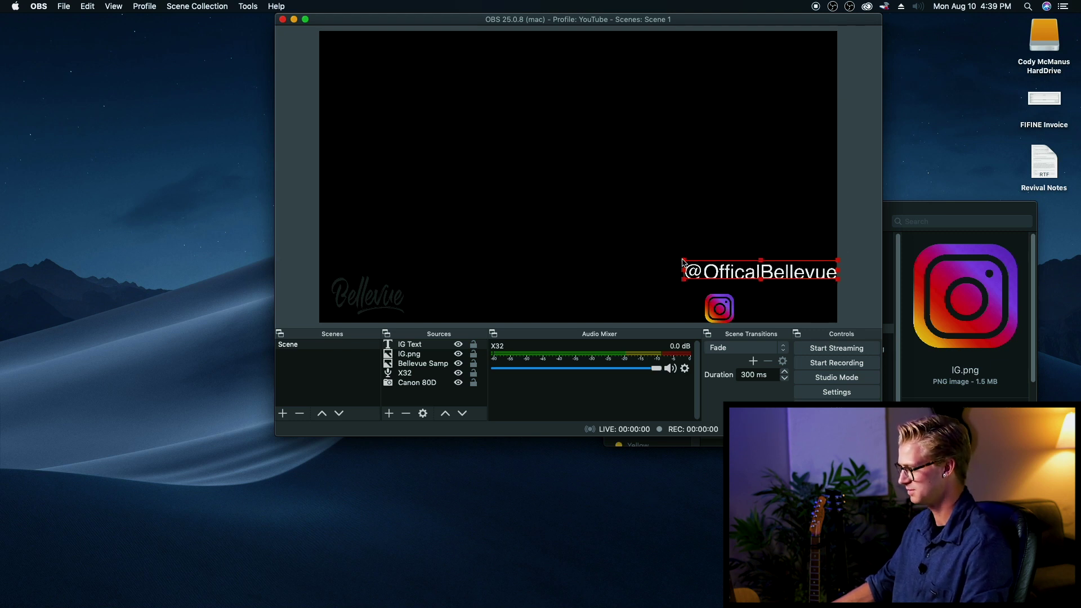
drag(683, 263, 766, 313)
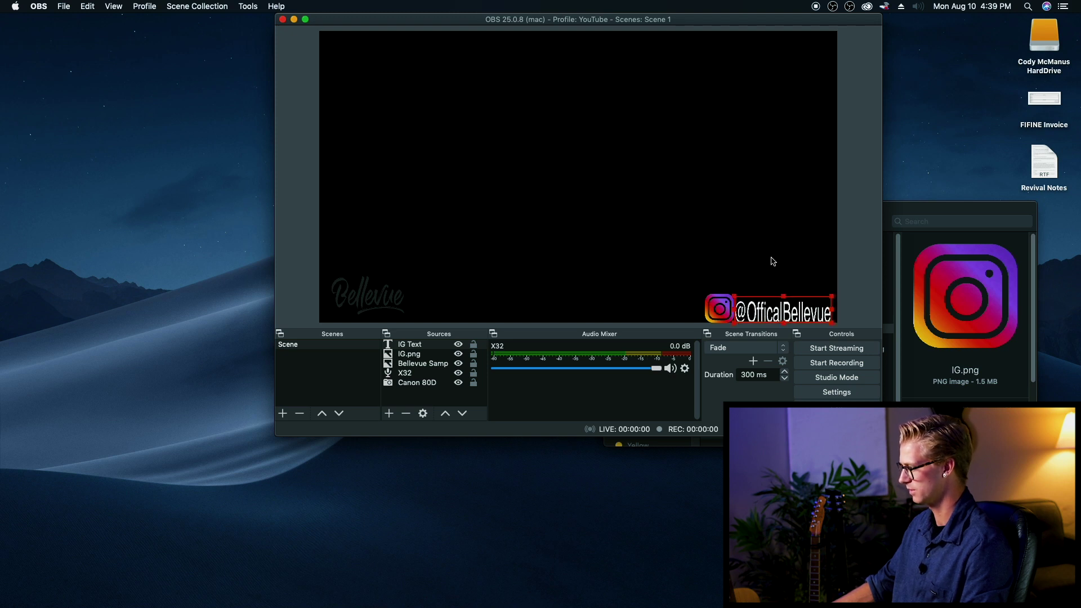
key(Right)
key(Right)
key(Up)
key(Up)
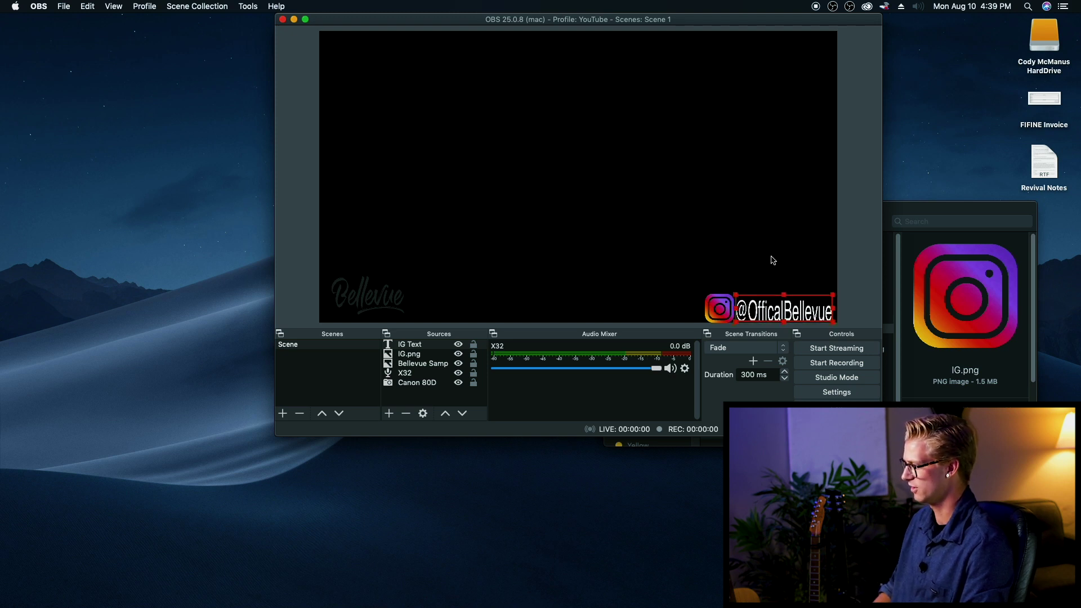
key(Right)
key(Right)
key(Right)
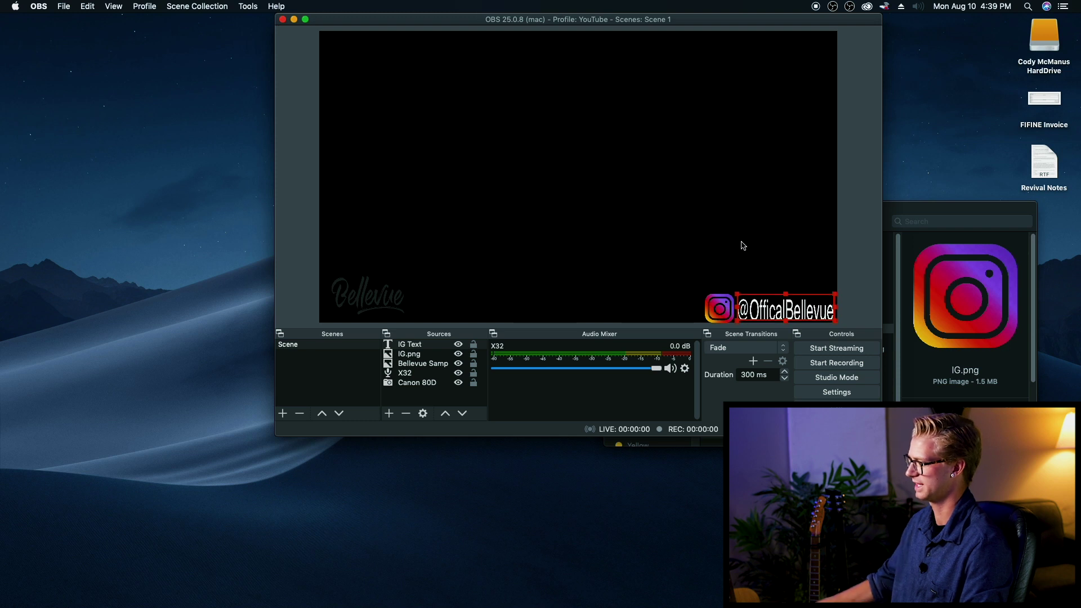
click(620, 222)
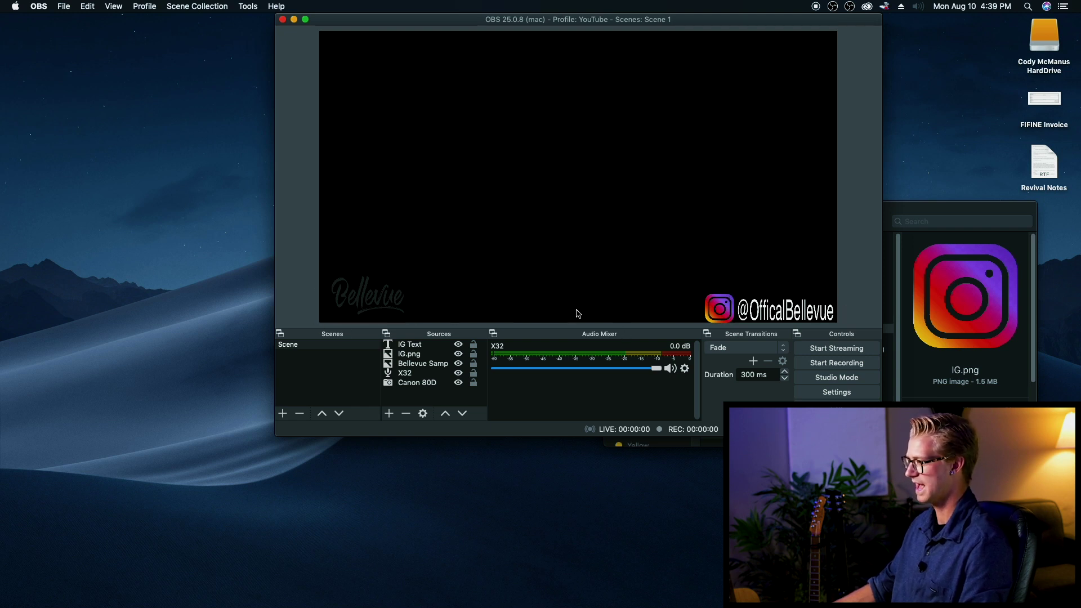
click(369, 390)
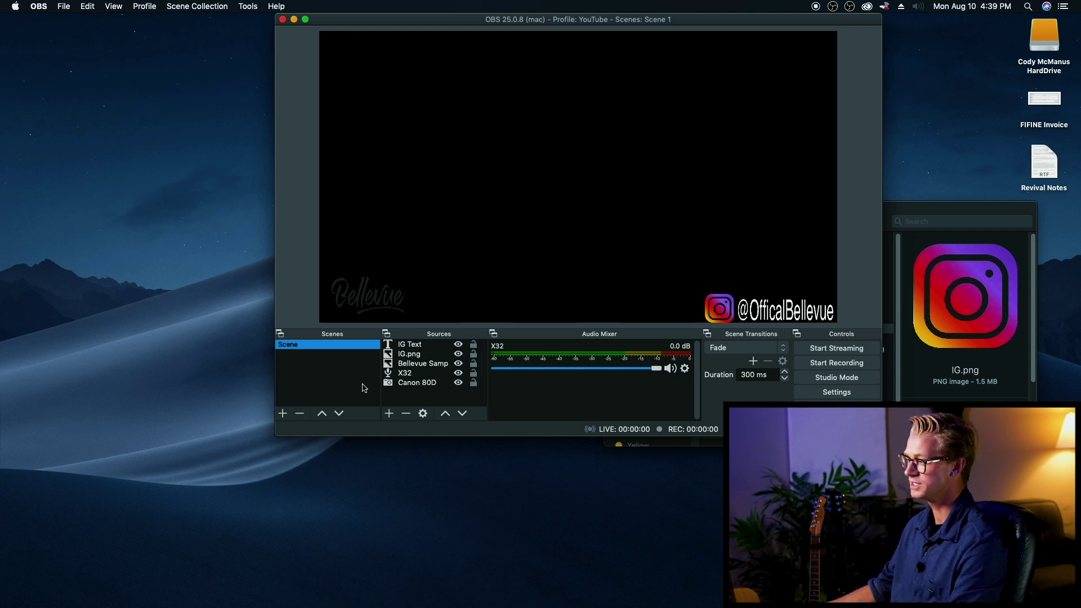
Create a PRESHOW scene with Ig Color Bg.jpg stretched to fill the canvas
click(283, 413)
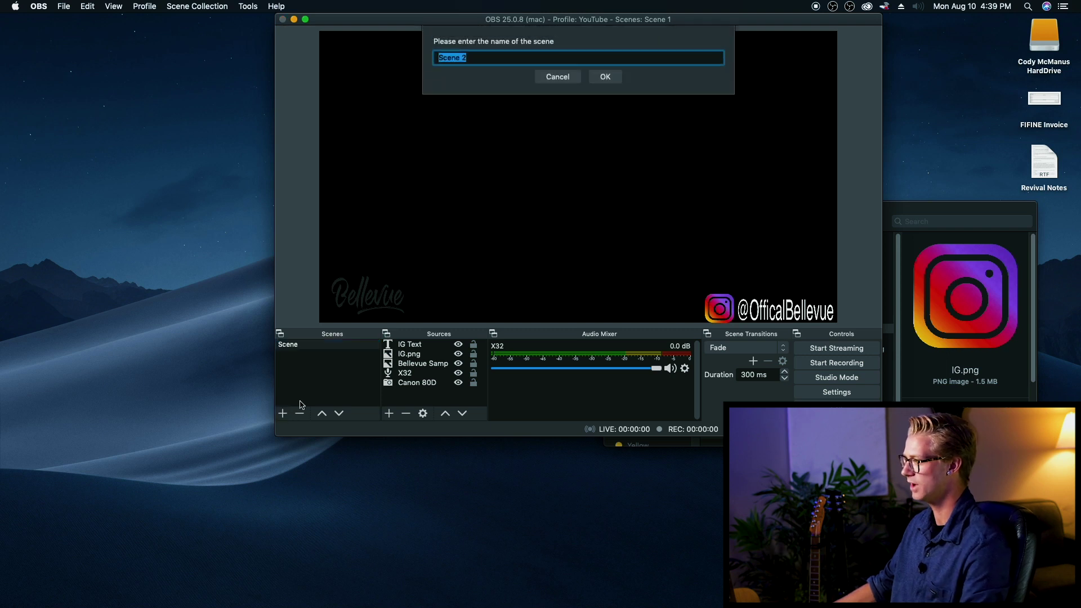
text(PRESHOW)
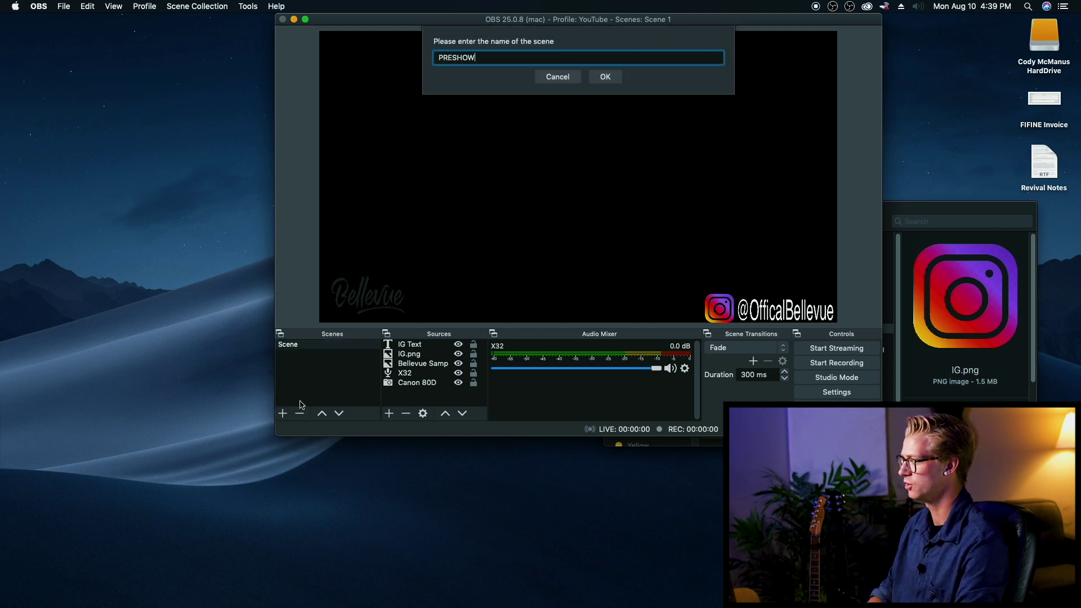
key(Return)
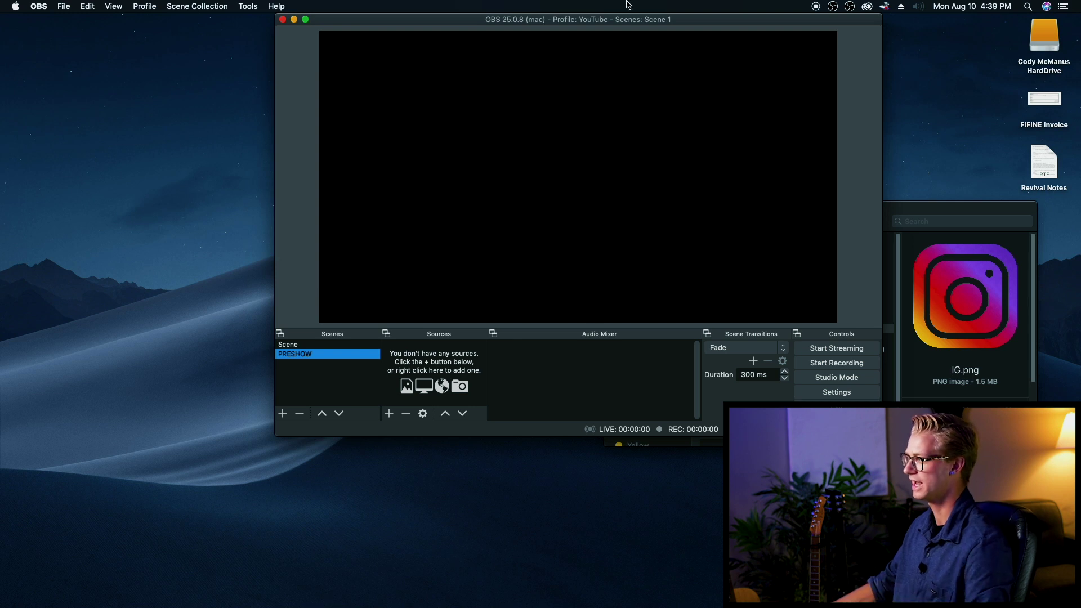
drag(649, 21, 442, 3)
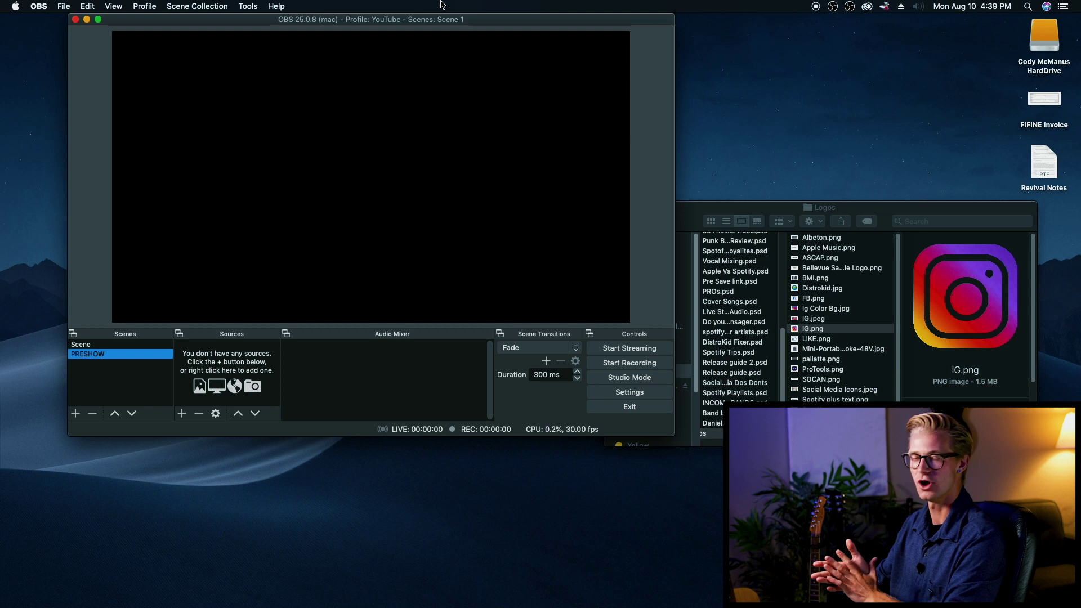
click(710, 265)
click(826, 309)
drag(833, 311, 283, 229)
click(586, 205)
click(446, 231)
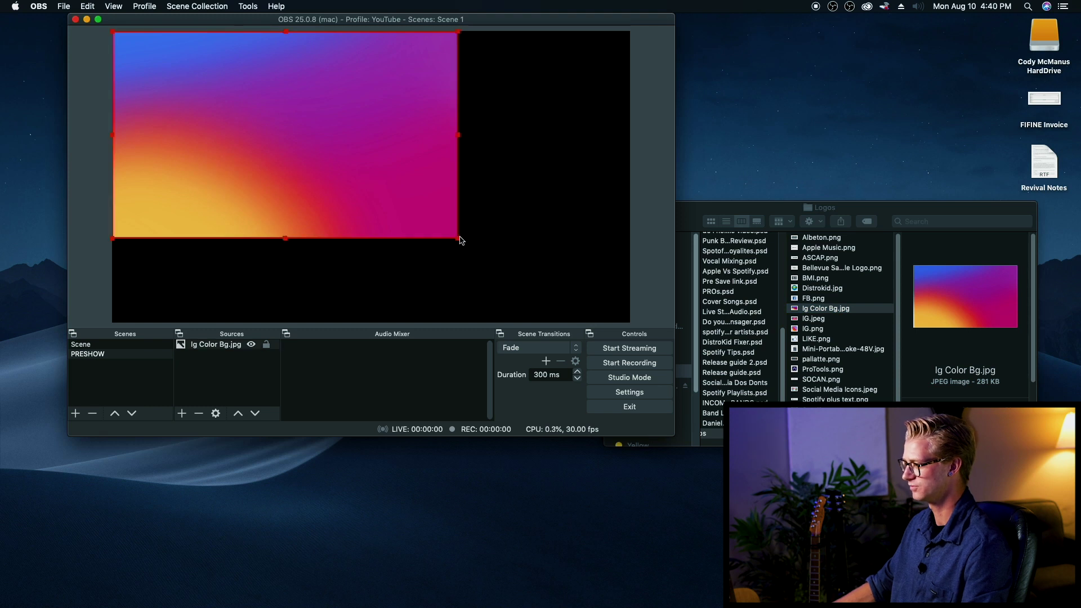
drag(459, 241, 648, 316)
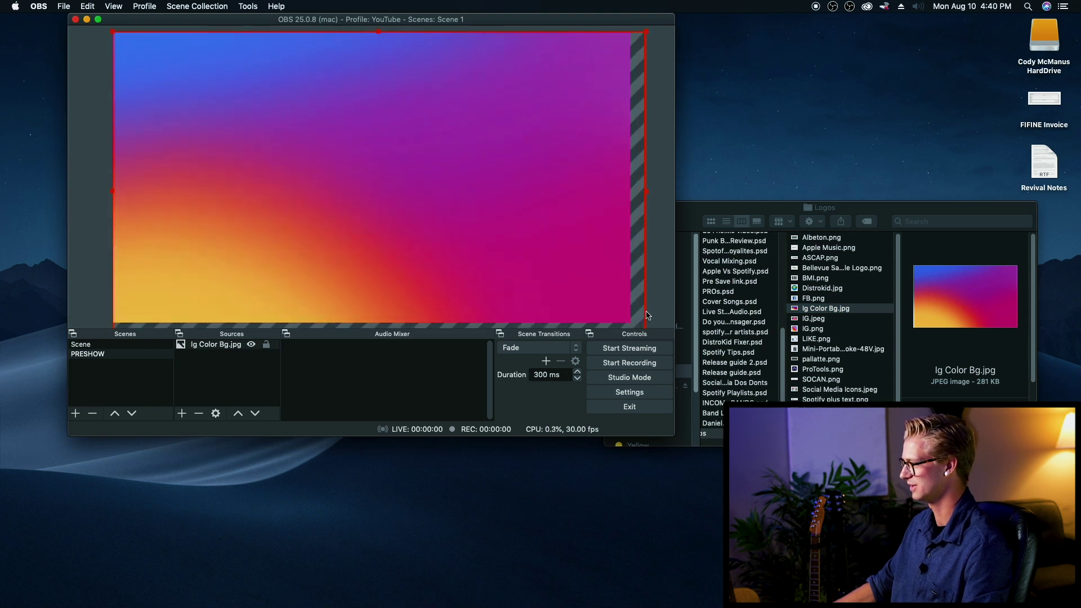
Add Bellevue Sample Logo.png on top of the gradient background
click(851, 290)
click(848, 269)
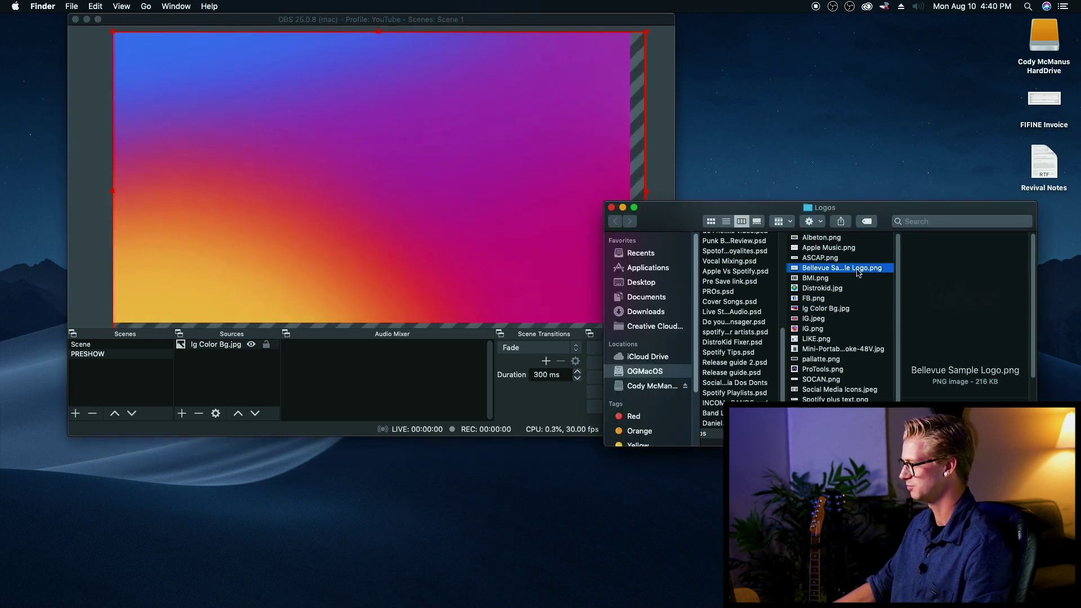
drag(858, 273, 414, 159)
click(413, 159)
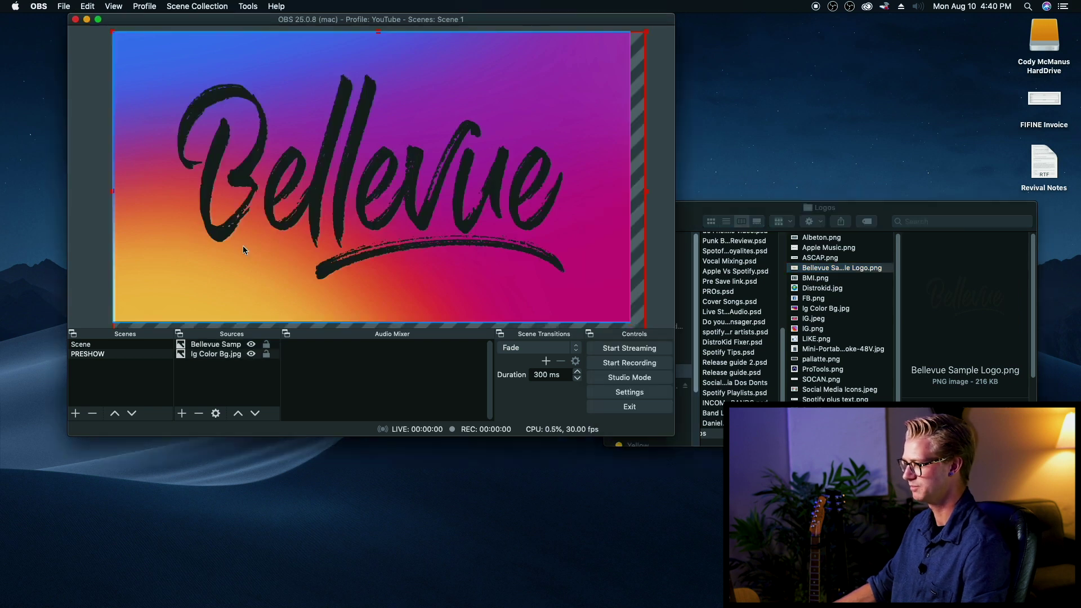
click(225, 354)
super+click(228, 355)
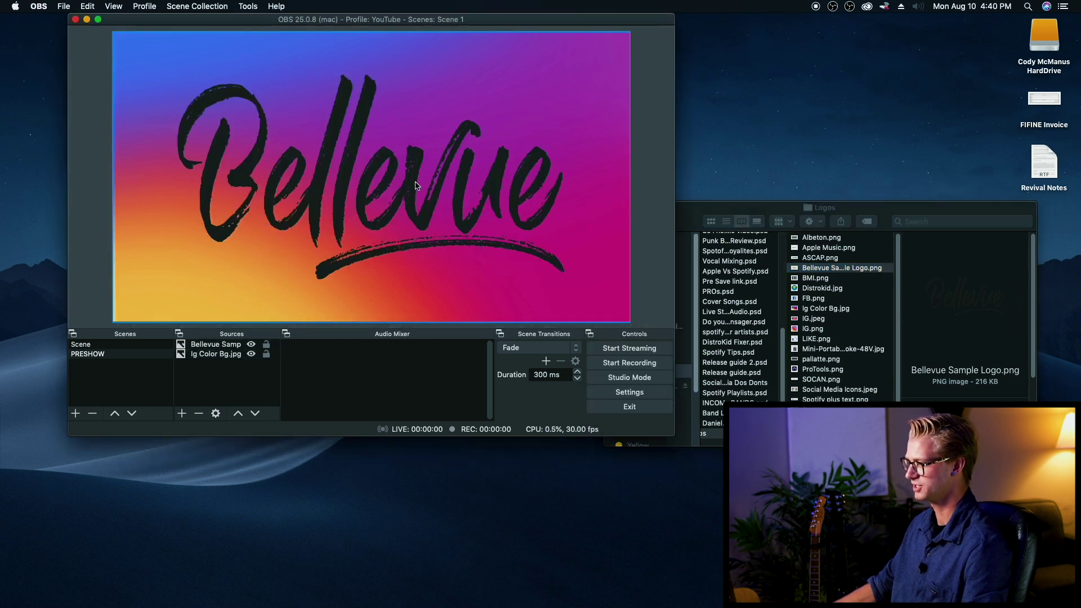
click(229, 356)
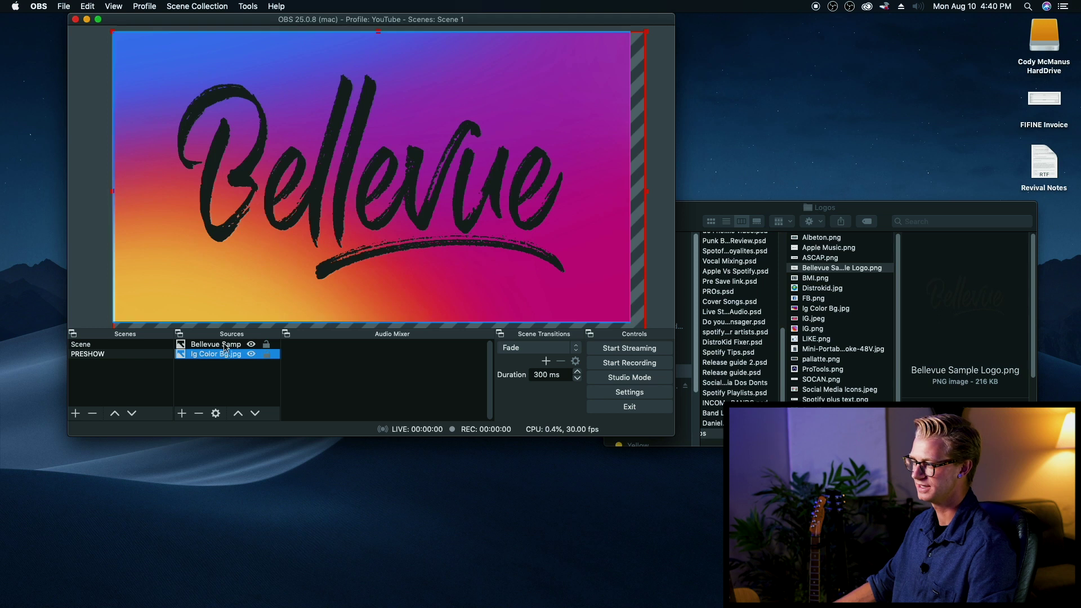
click(224, 346)
drag(224, 349, 225, 362)
mouse_move(273, 165)
mouse_down()
mouse_move(603, 181)
mouse_move(610, 168)
mouse_move(225, 191)
mouse_up()
drag(224, 355, 230, 345)
click(236, 380)
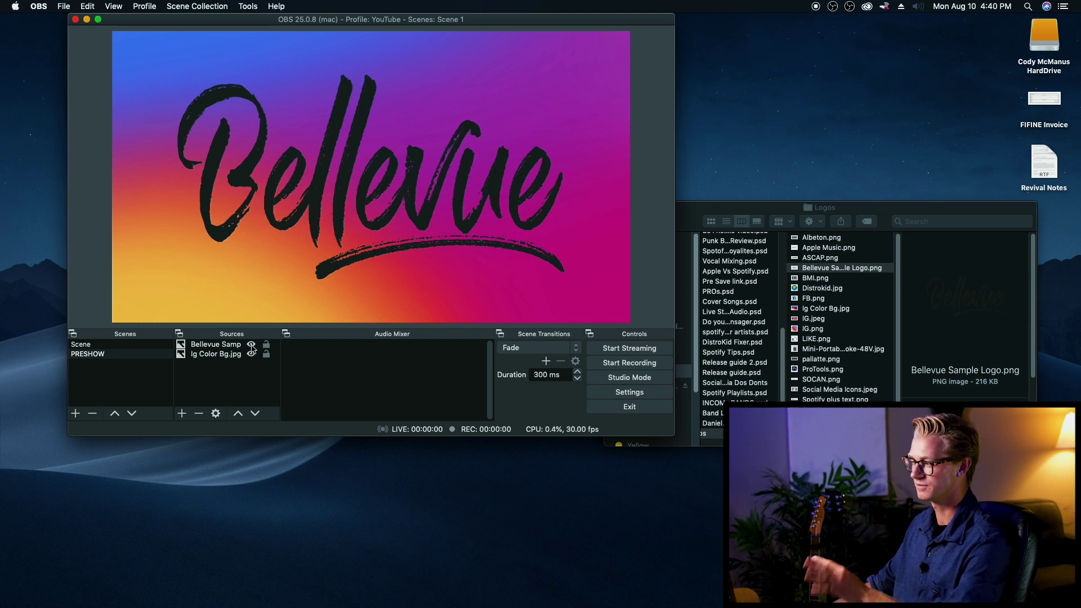
click(251, 346)
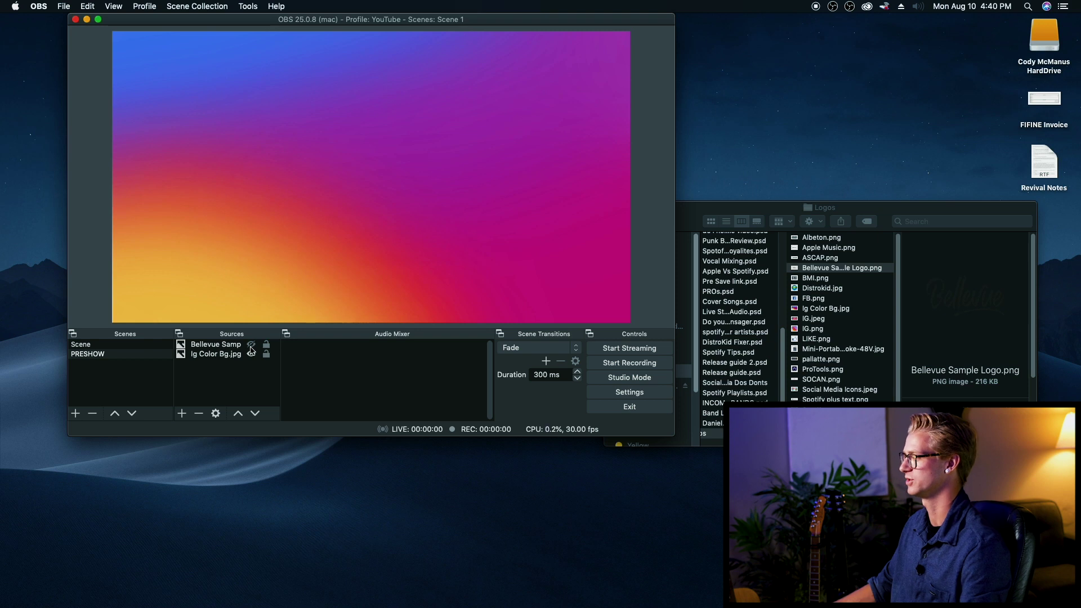
click(251, 345)
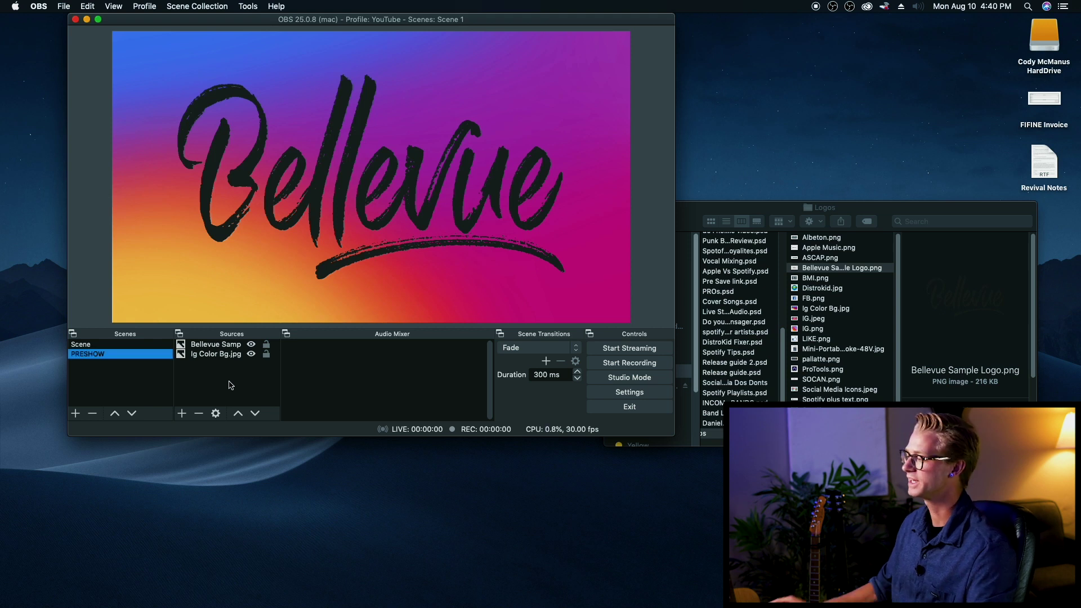
Set the scene transition duration to 3000 ms and test the fade, ending on Scene
double_click(564, 376)
text(3)
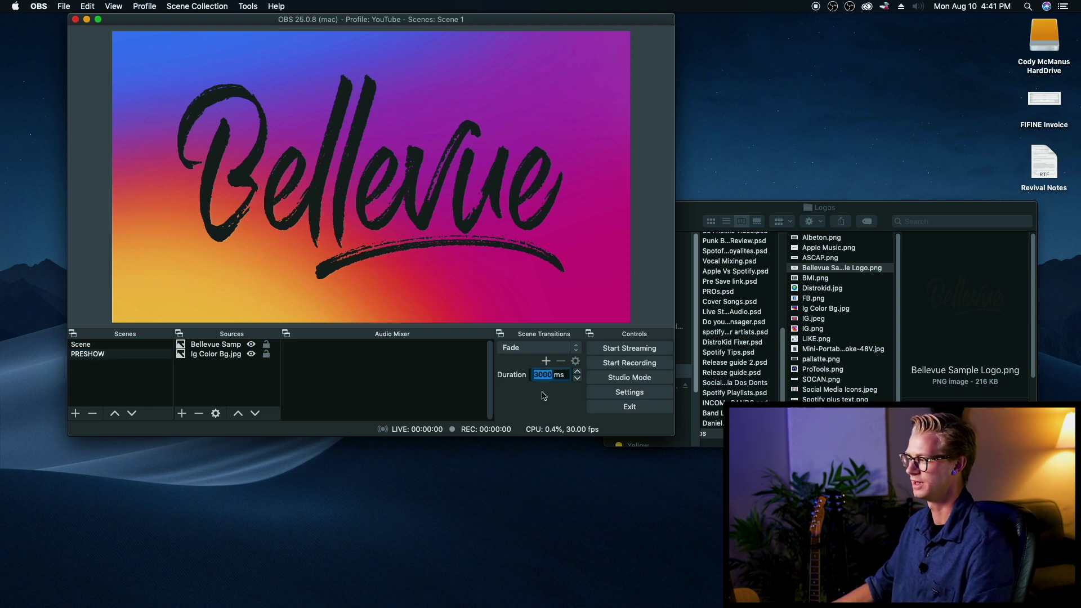
click(97, 349)
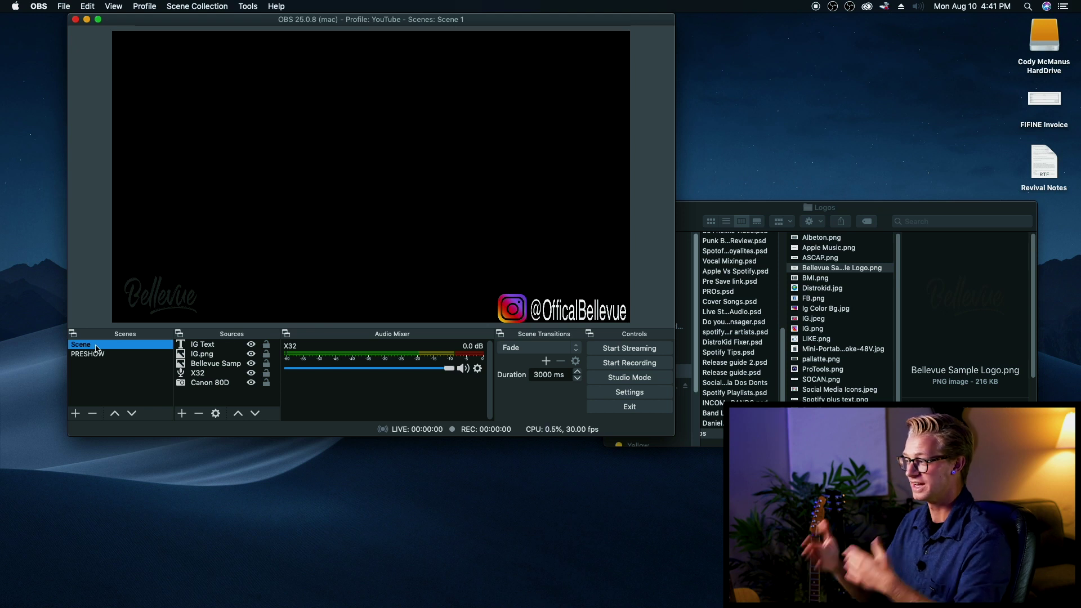
click(100, 354)
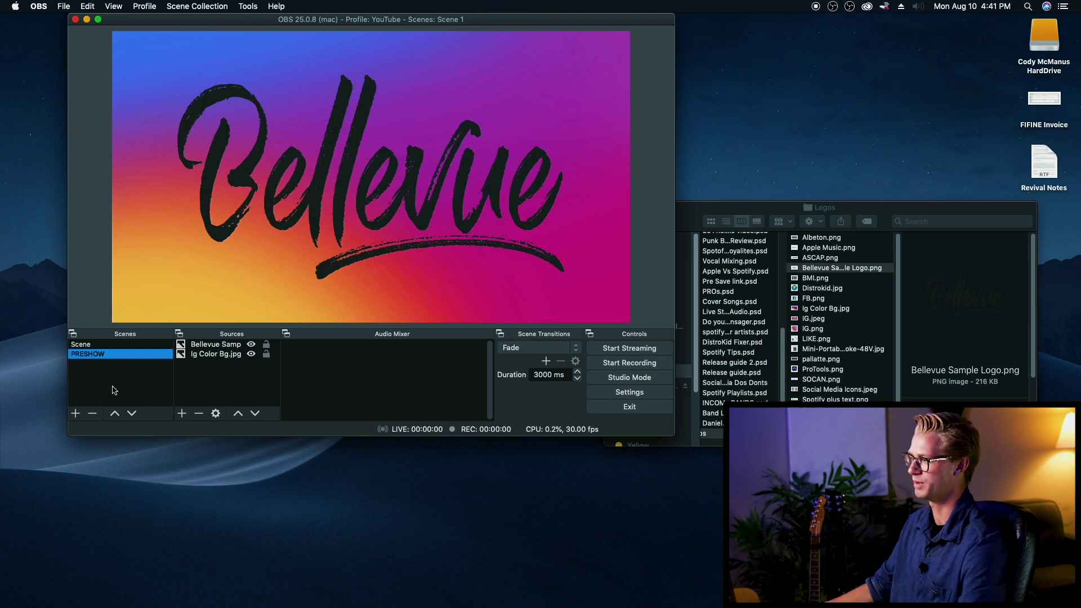
click(124, 345)
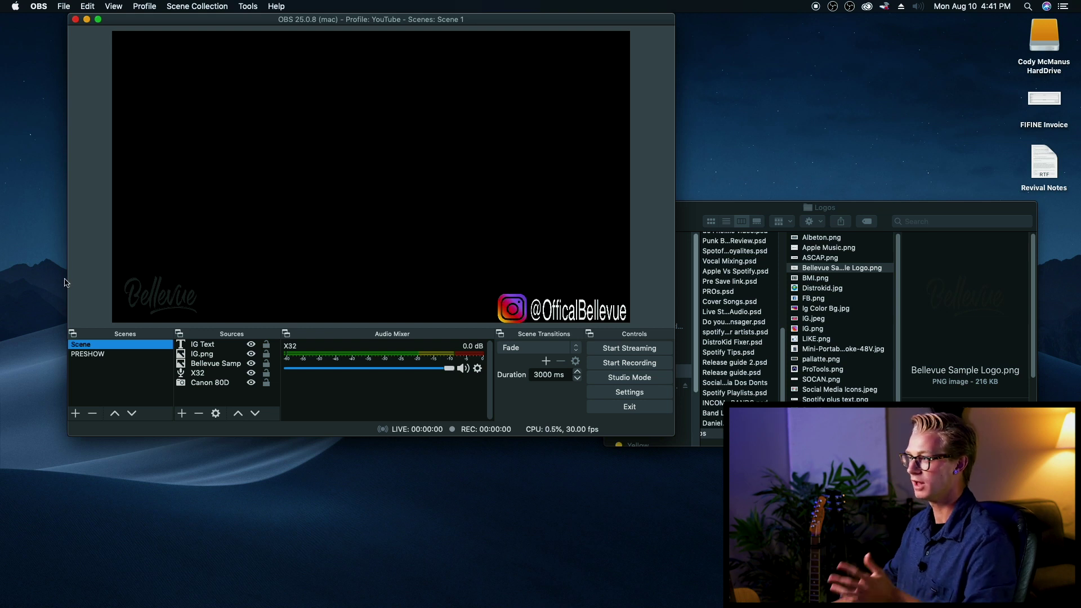
click(38, 8)
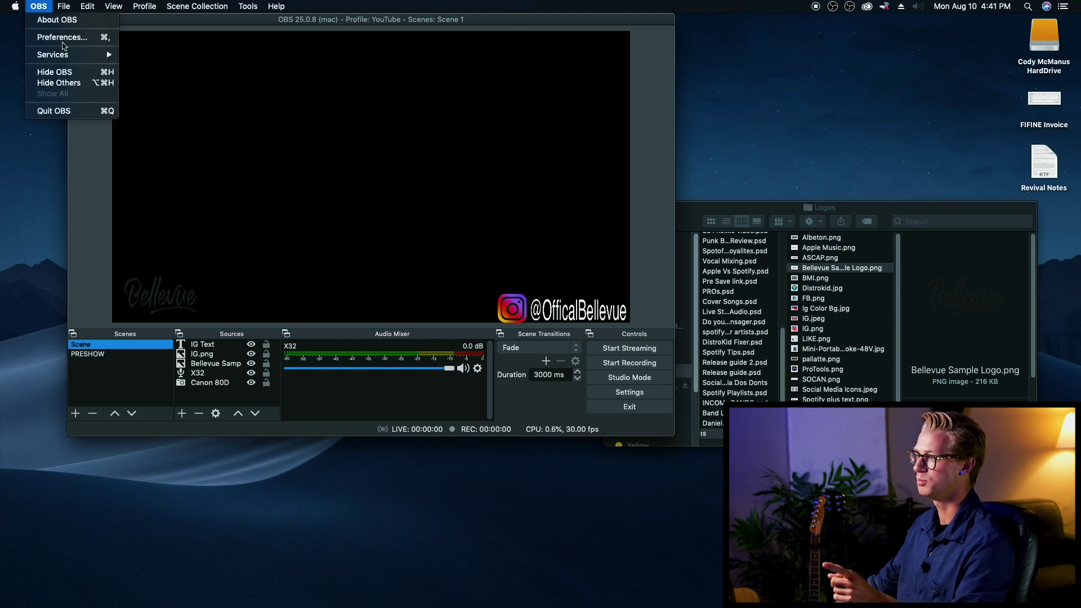
Delete the old stream key on the Stream settings page, keeping Facebook Live as the service
click(56, 33)
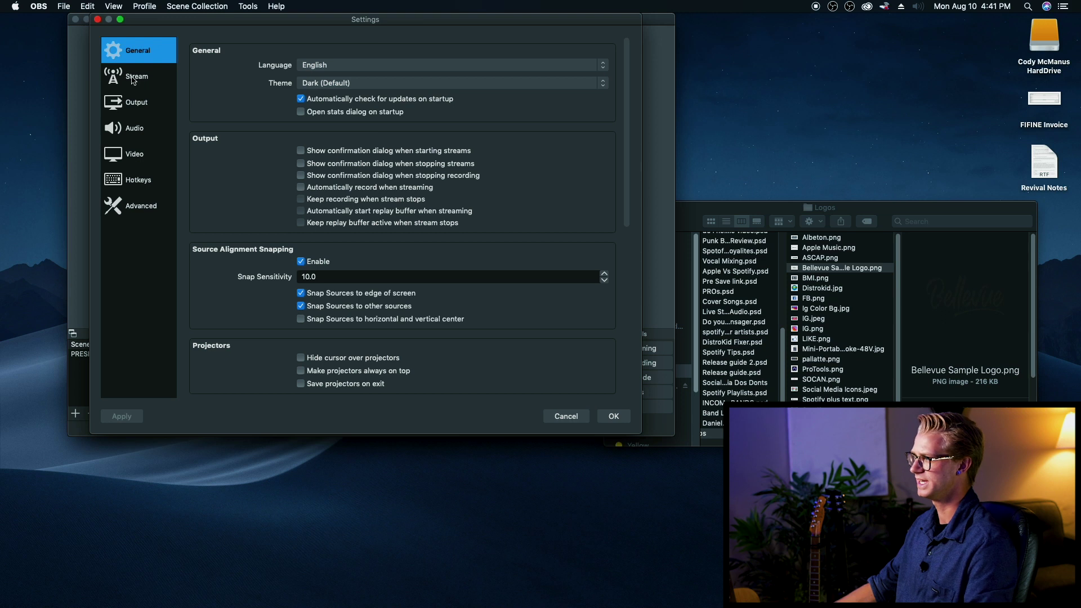
click(135, 77)
click(330, 94)
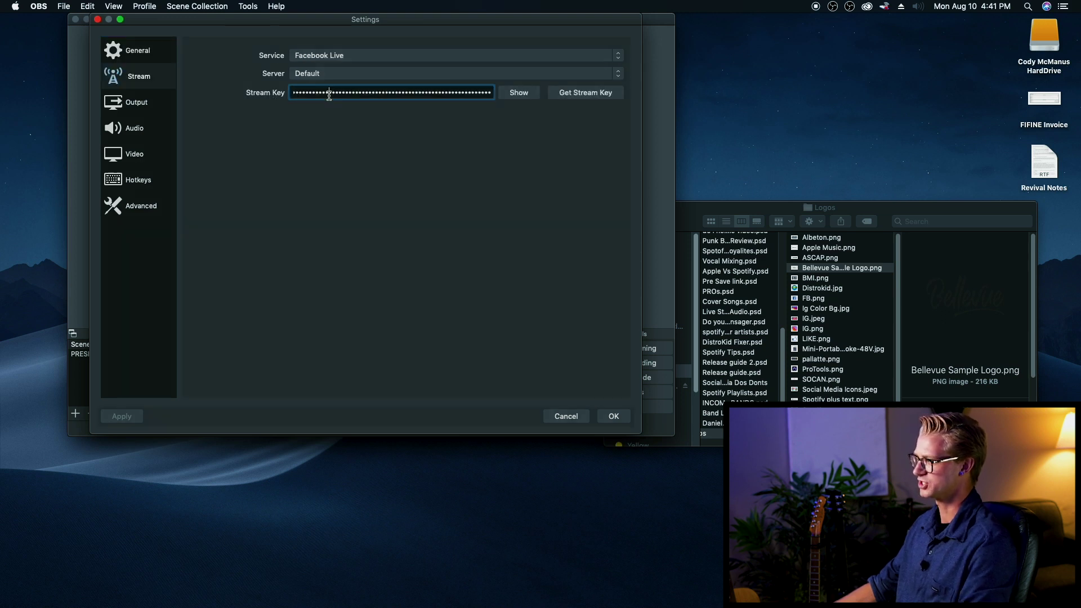
key(super+a)
key(BackSpace)
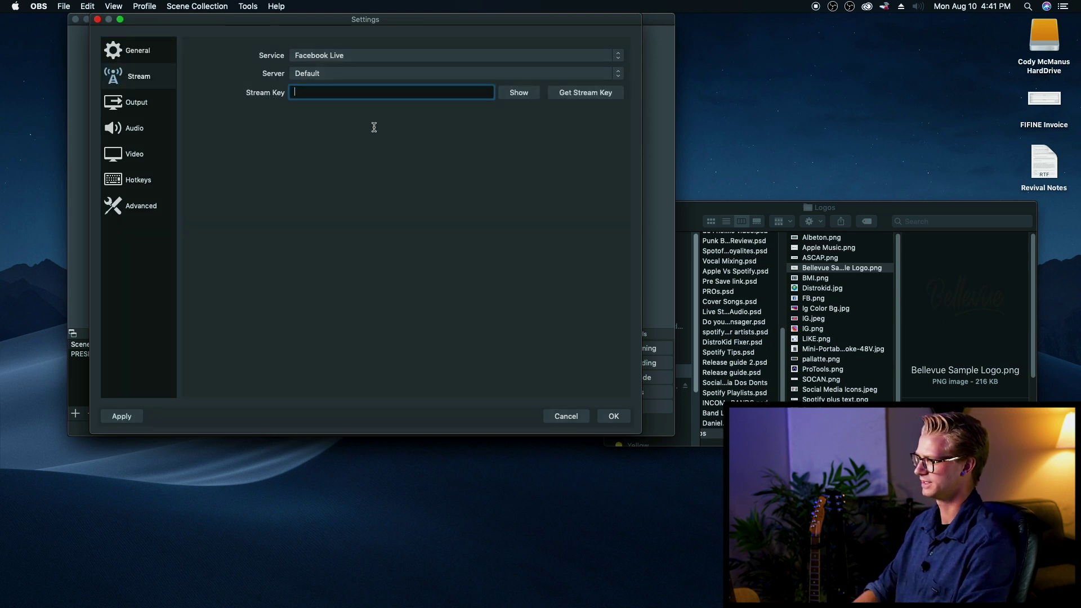
click(352, 56)
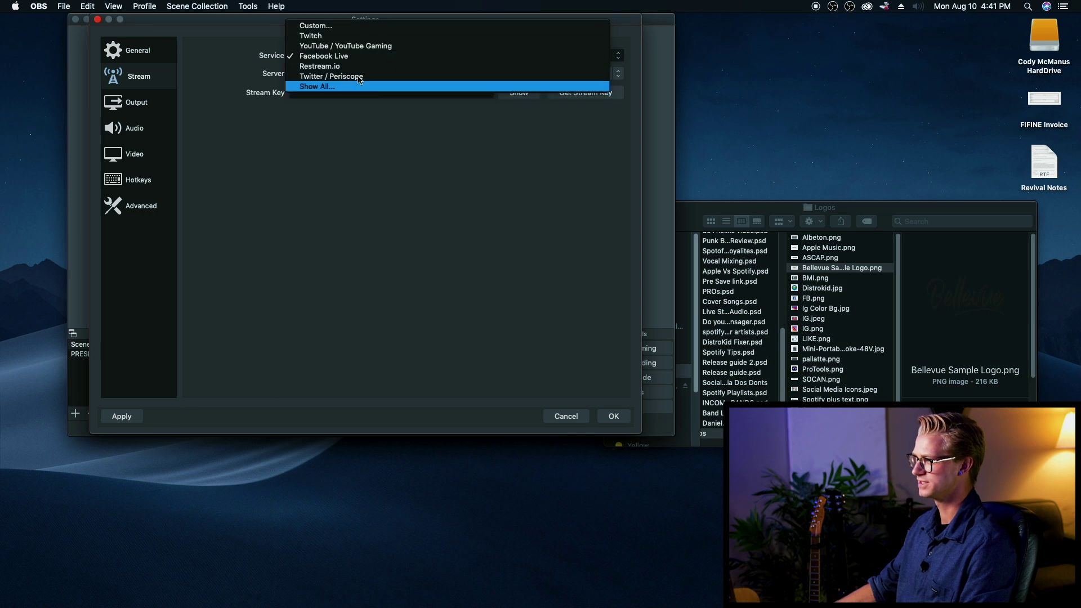
click(359, 56)
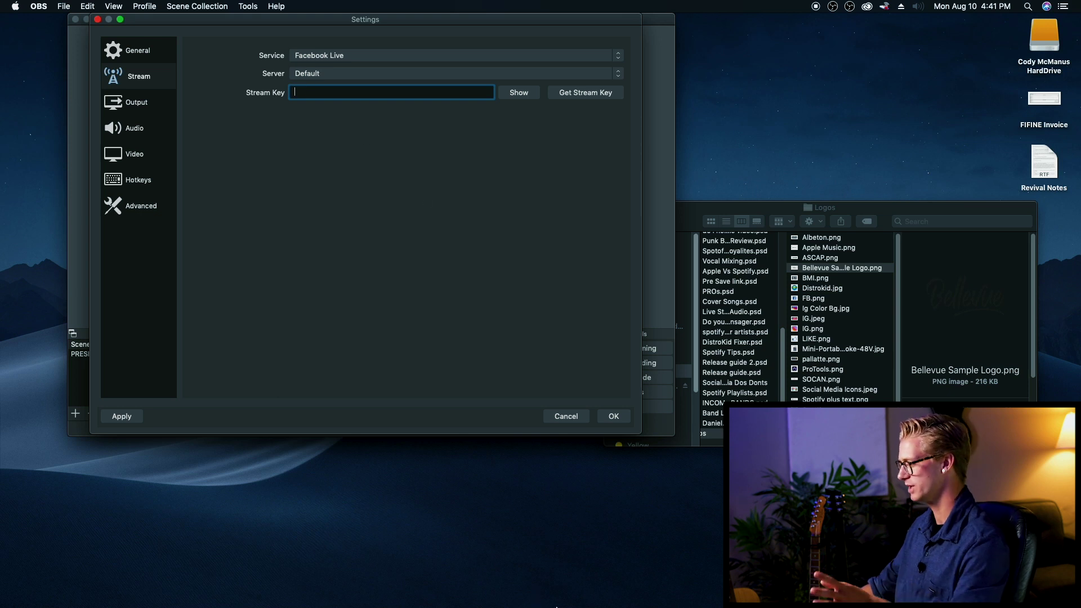
Create a new Facebook live video set to Use Stream Key and copy its stream key
click(681, 592)
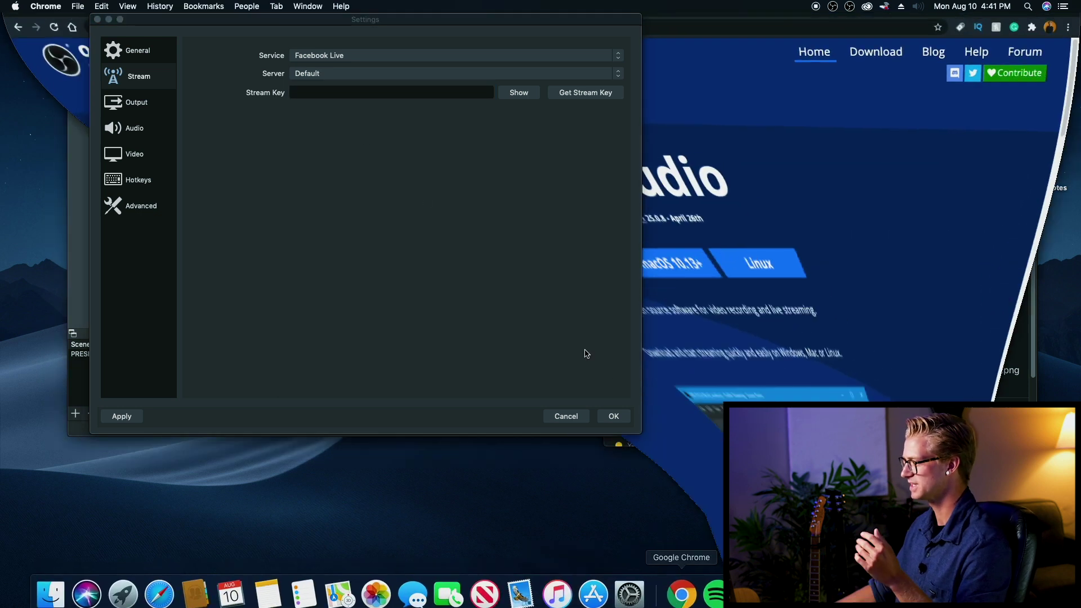
click(107, 27)
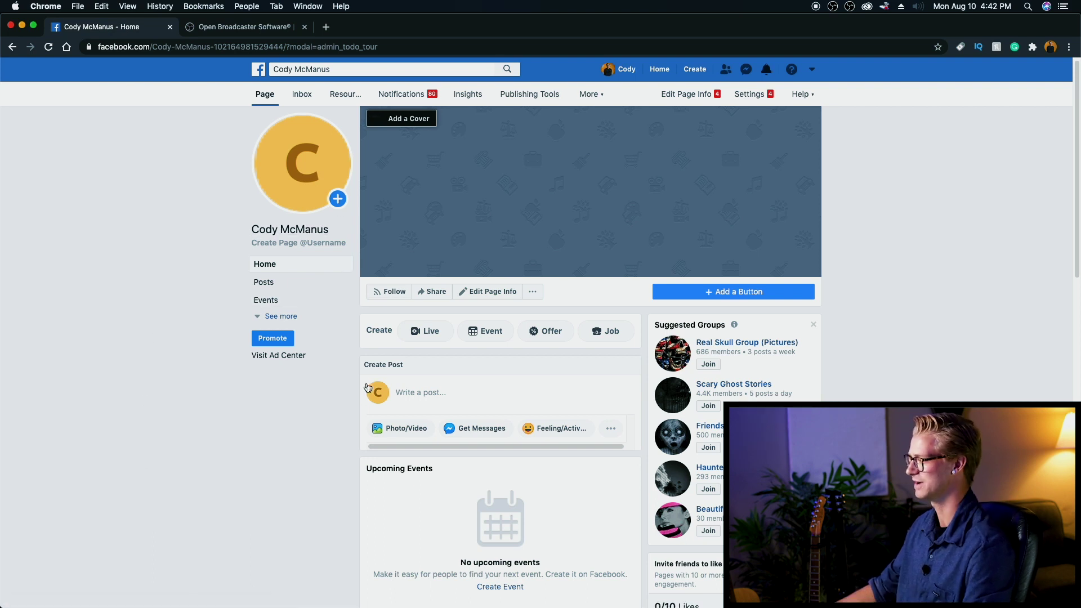
click(428, 332)
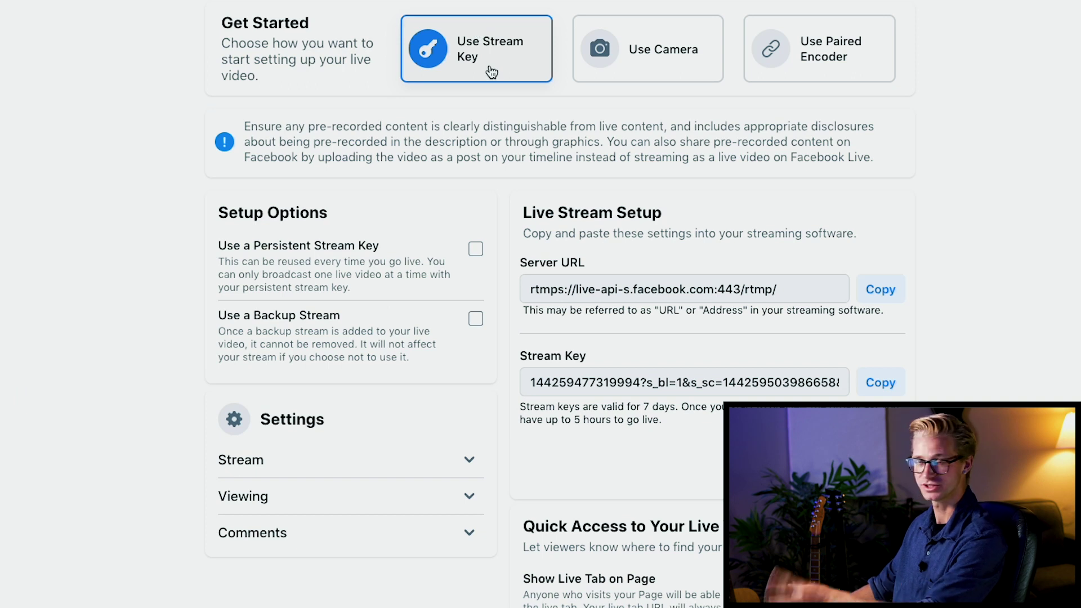
click(884, 384)
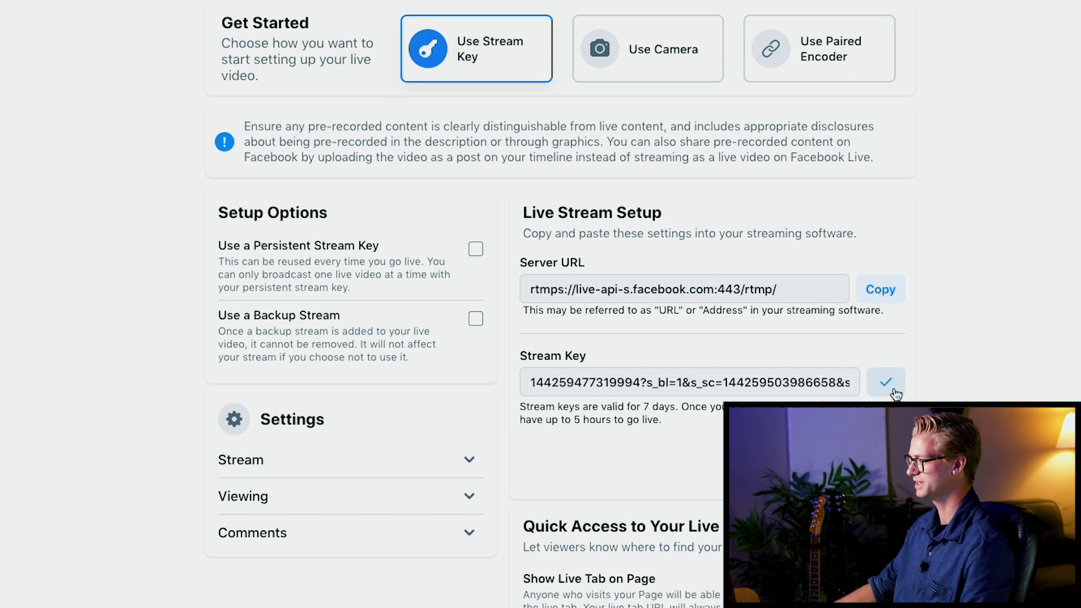
Paste Facebook's new key into OBS's Stream Key field and save the settings
click(653, 600)
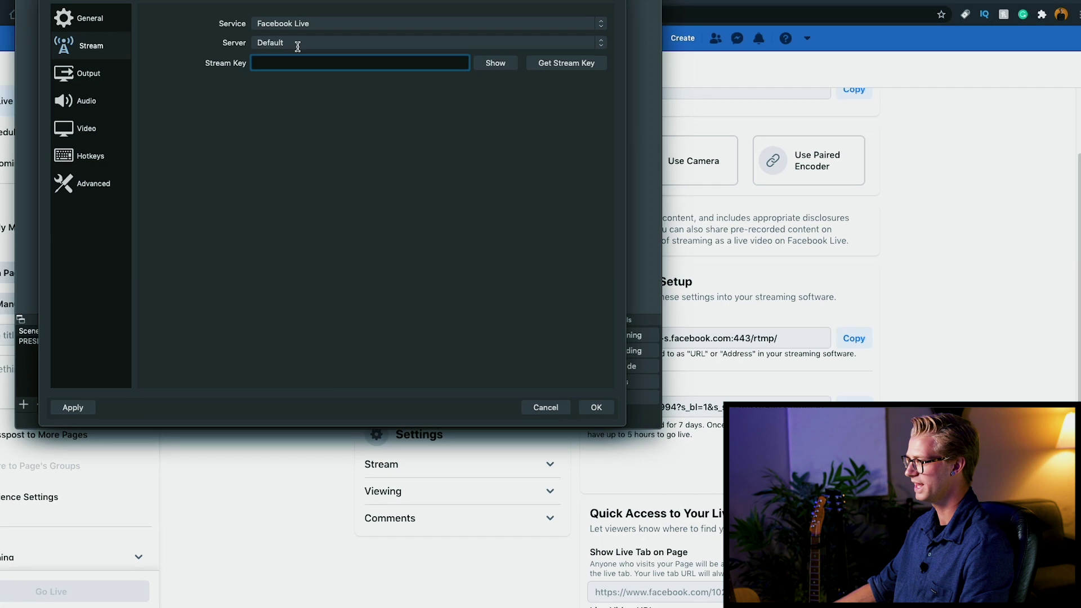
key(super+v)
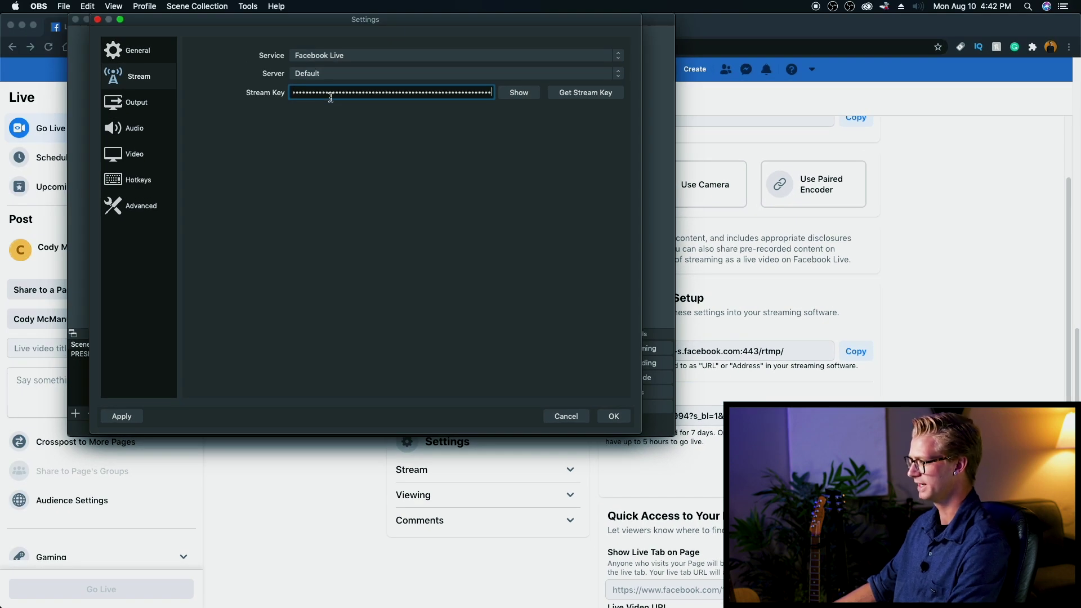
click(612, 417)
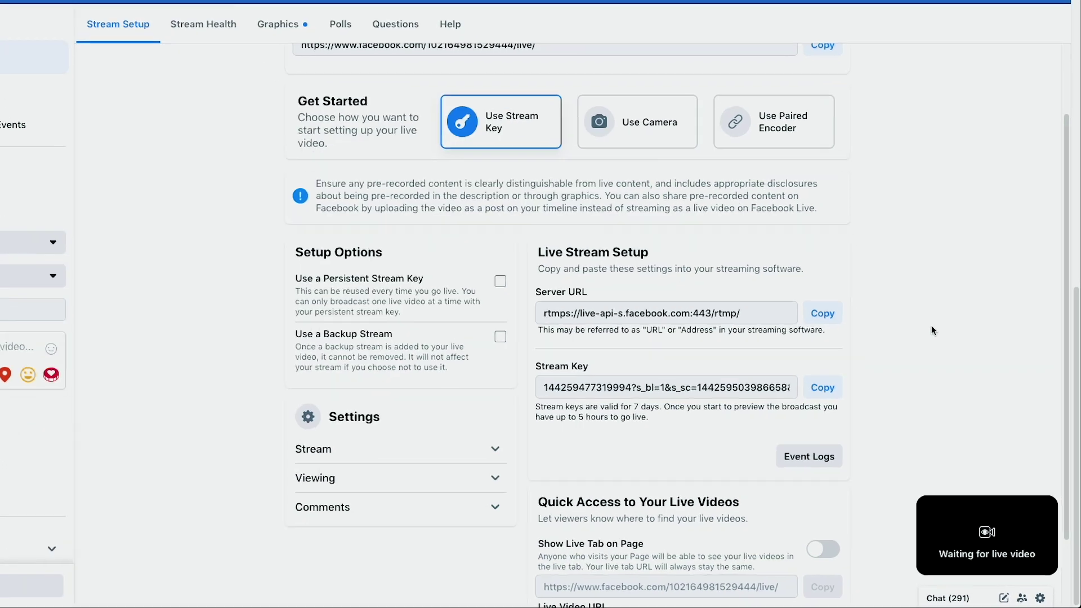
scroll(748, 156, up, 3)
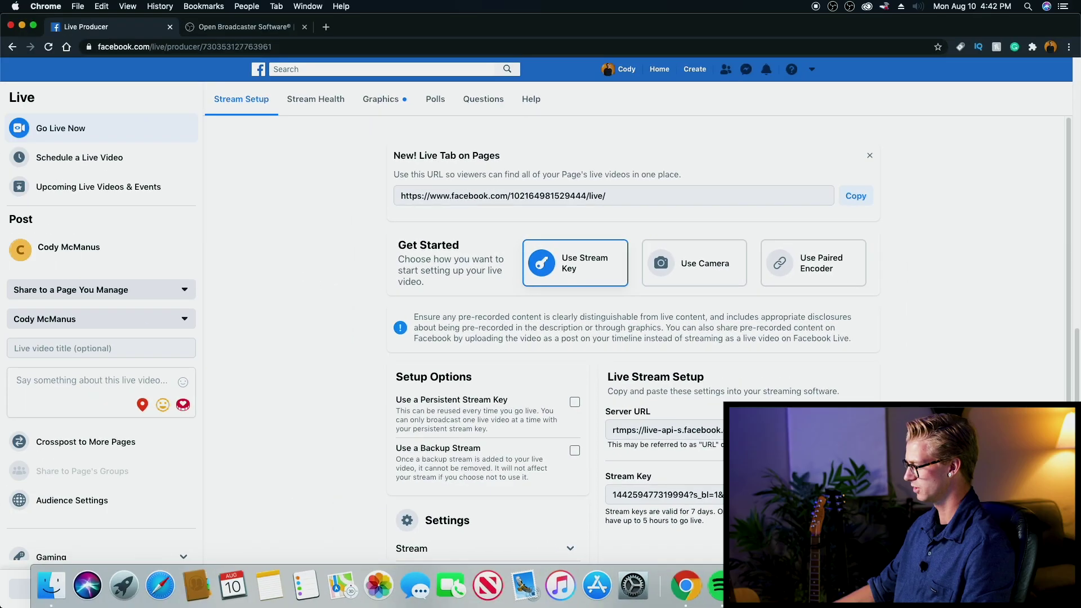
Start streaming the PRESHOW scene live to Facebook
key(super+Tab)
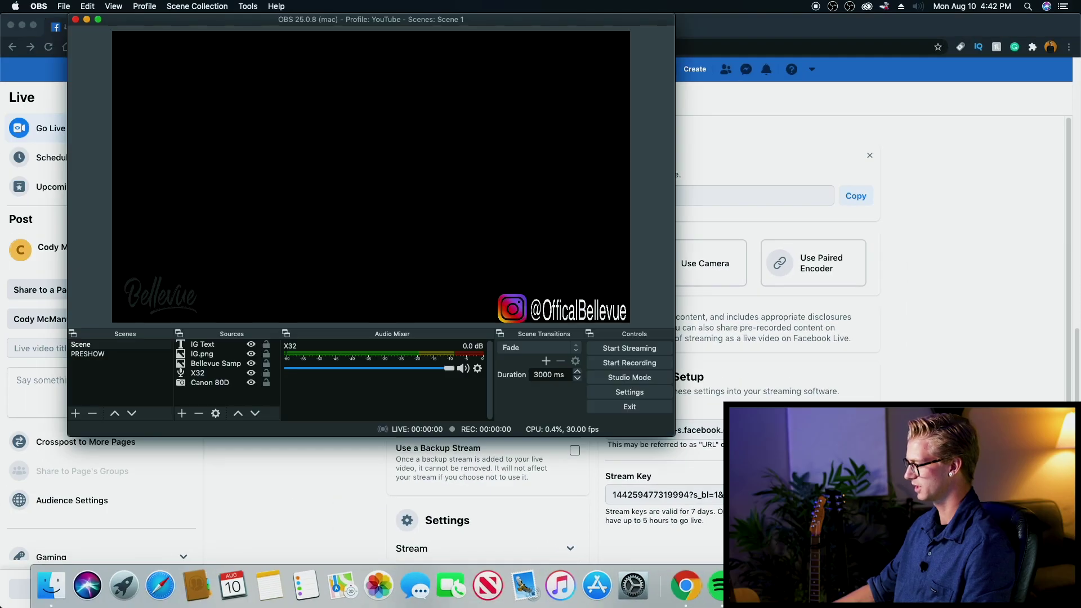
key(Down)
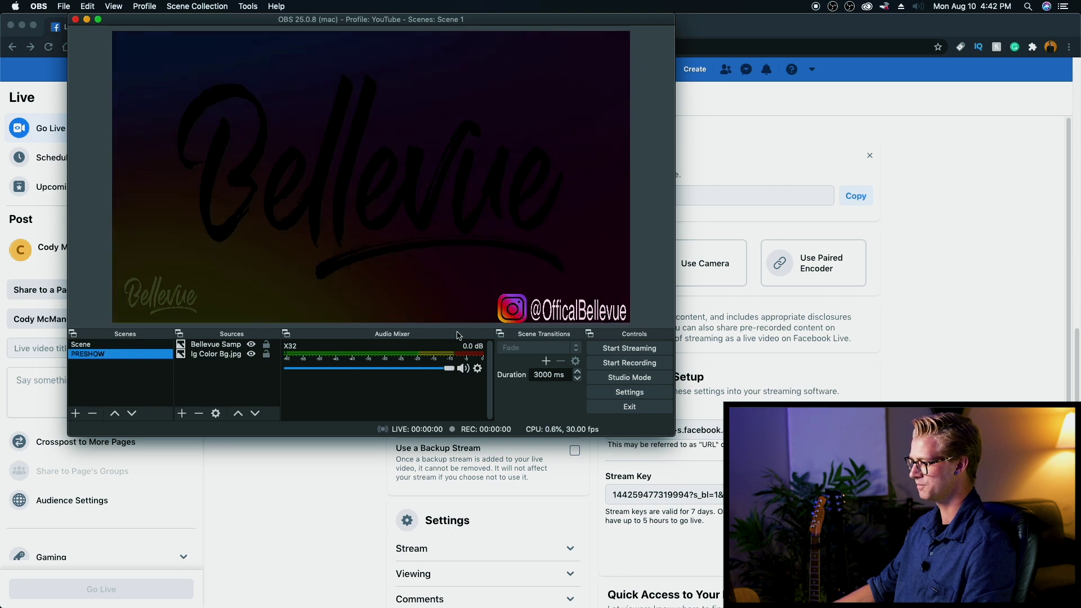
click(670, 349)
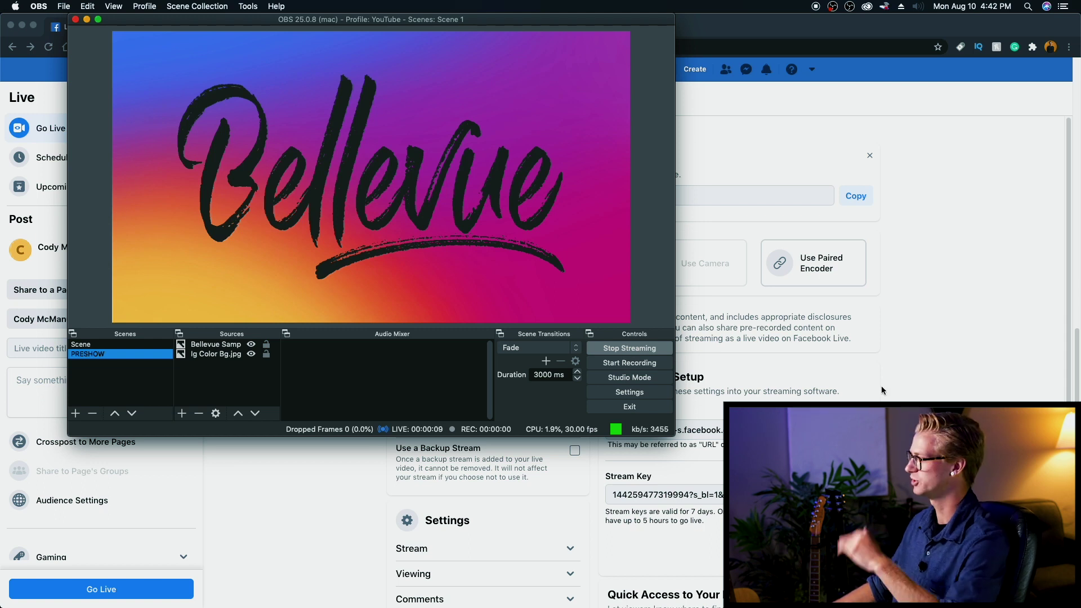
Play and enlarge the incoming preview in Live Producer, then move the OBS window aside
click(938, 398)
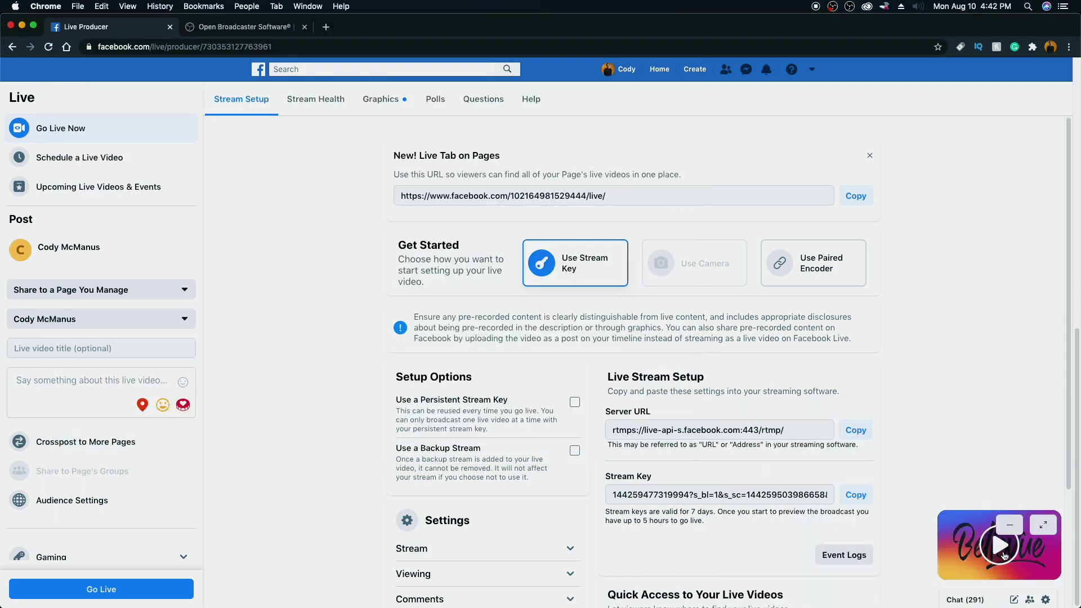
click(1002, 546)
click(1037, 533)
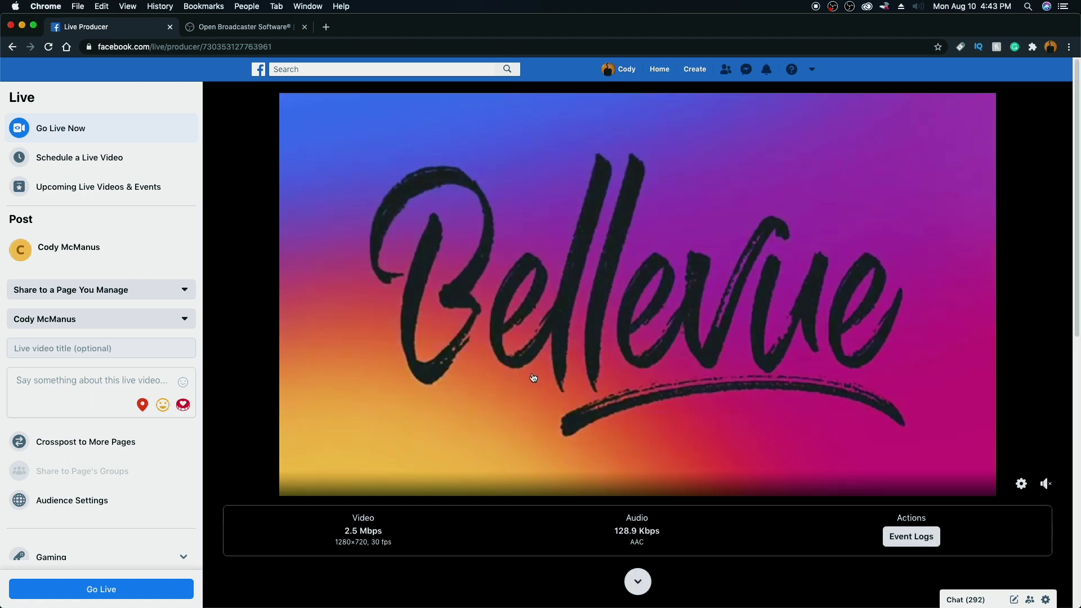
mouse_move(732, 602)
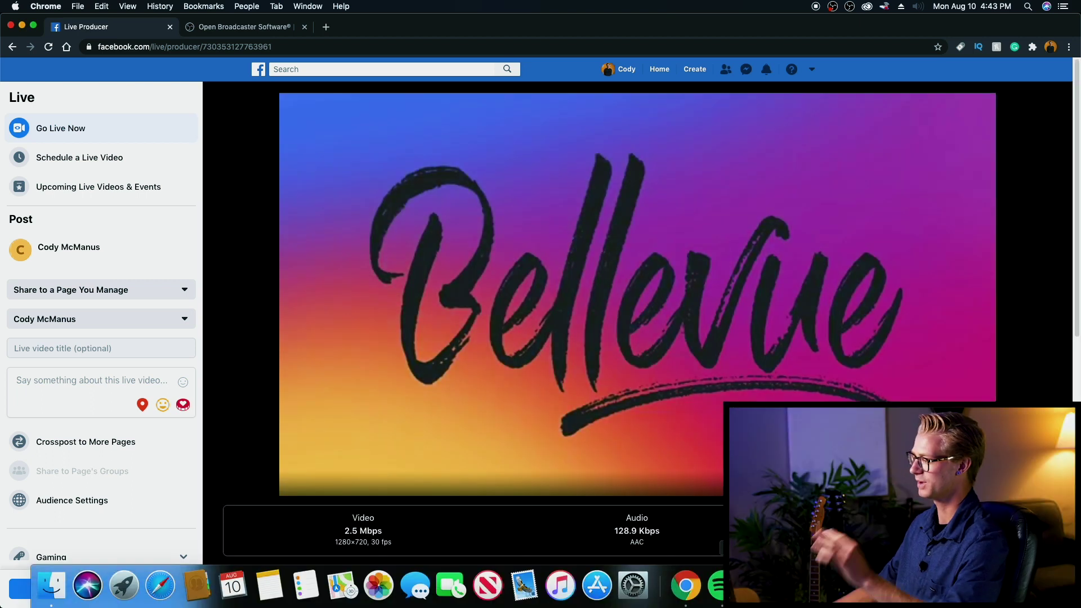
click(755, 586)
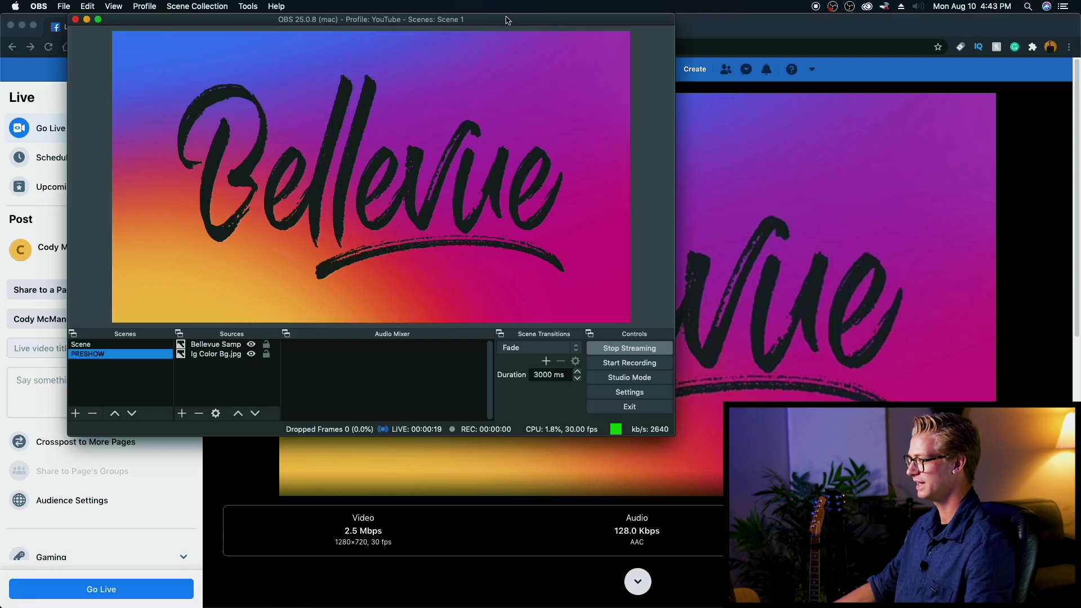
drag(508, 22, 338, 23)
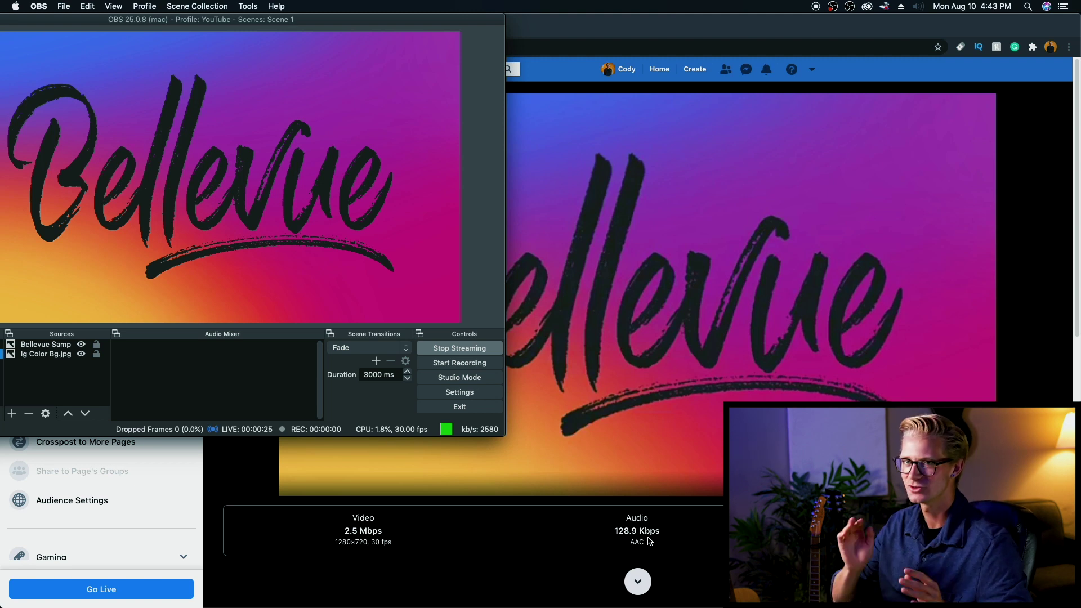
Check the 2.5 Mbps incoming video bitrate in Live Producer and recentre the OBS window
click(624, 30)
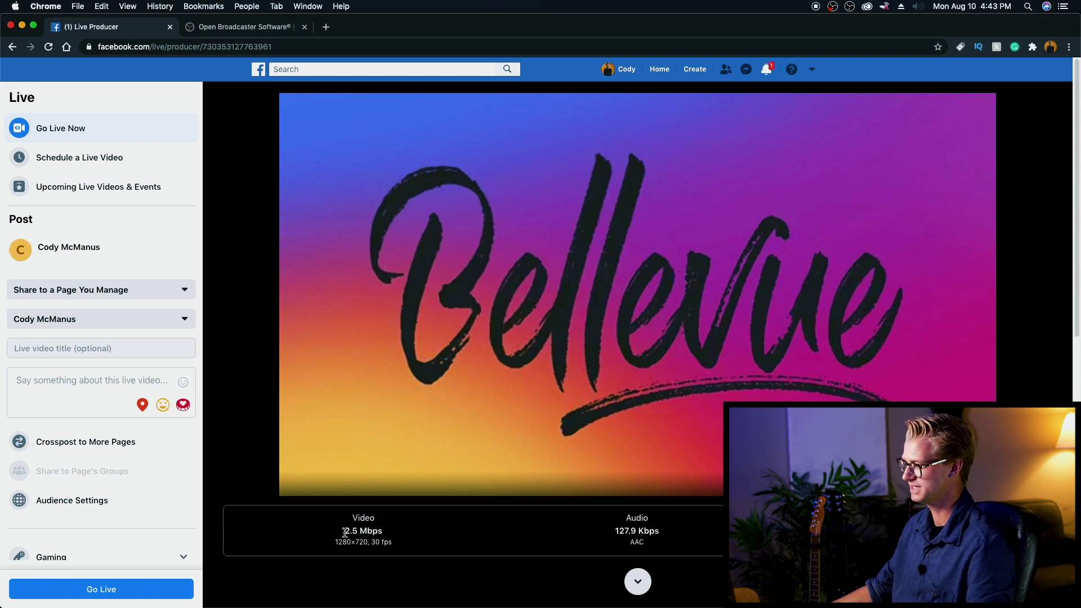
drag(345, 532, 392, 536)
click(388, 542)
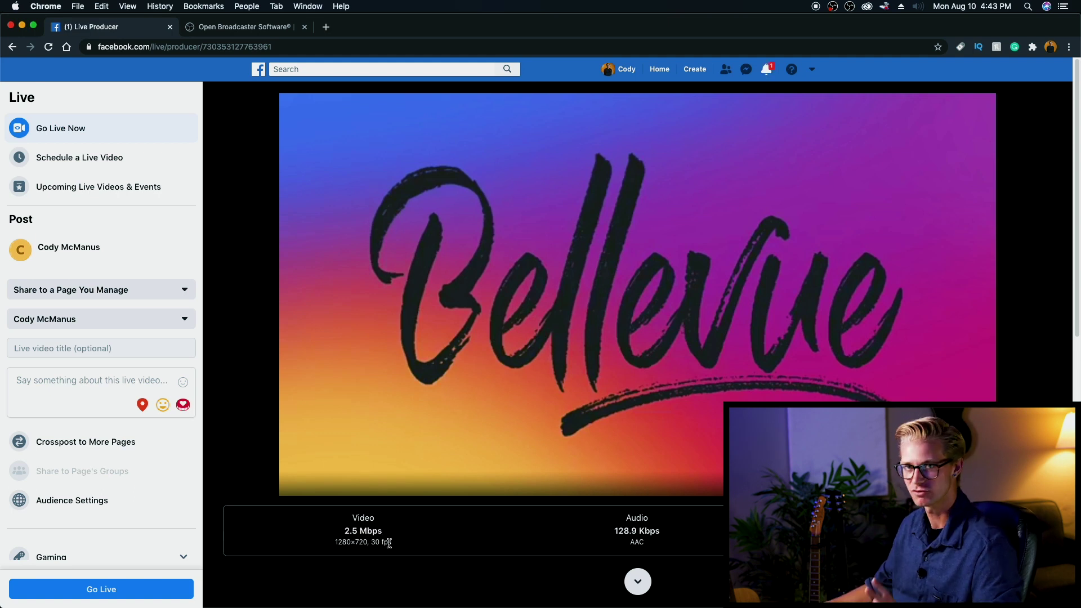
click(450, 591)
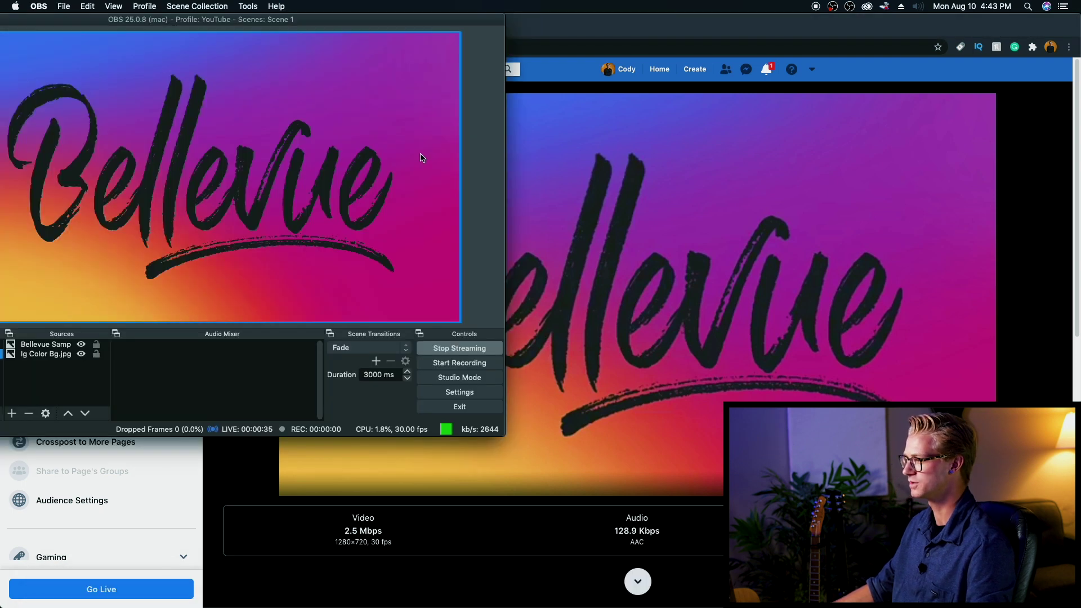
drag(317, 19, 577, 17)
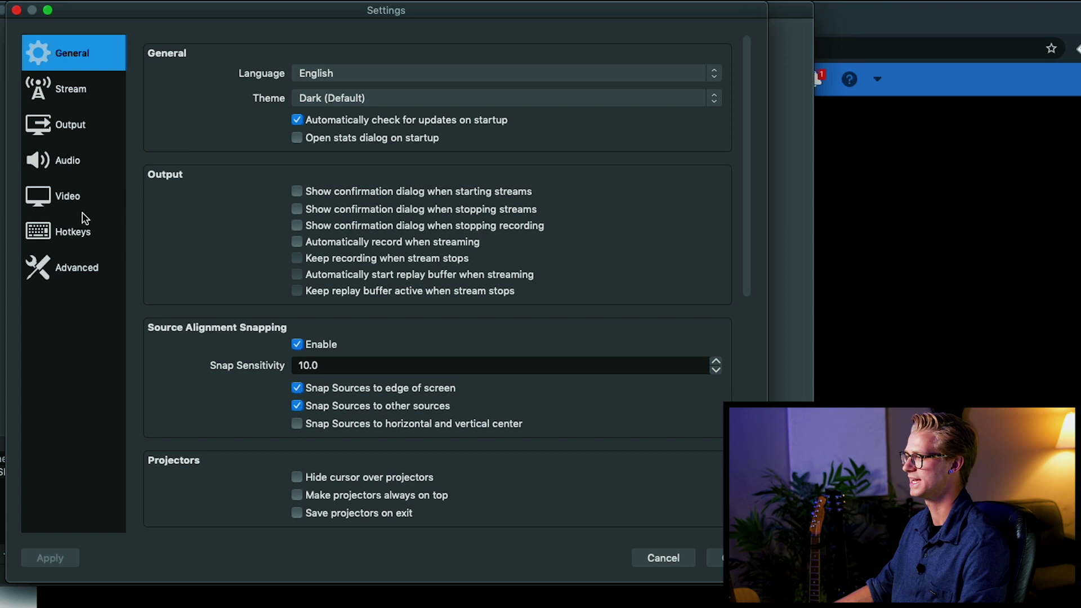
Set the Output (Scaled) Resolution to 1920x1080 in Video settings
click(82, 206)
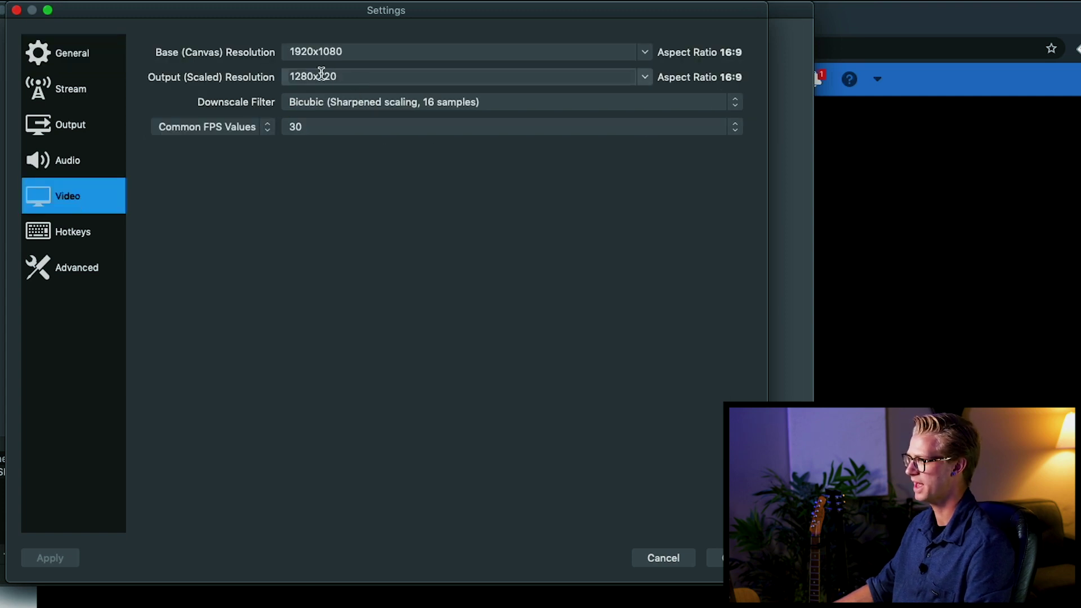
drag(320, 76, 319, 52)
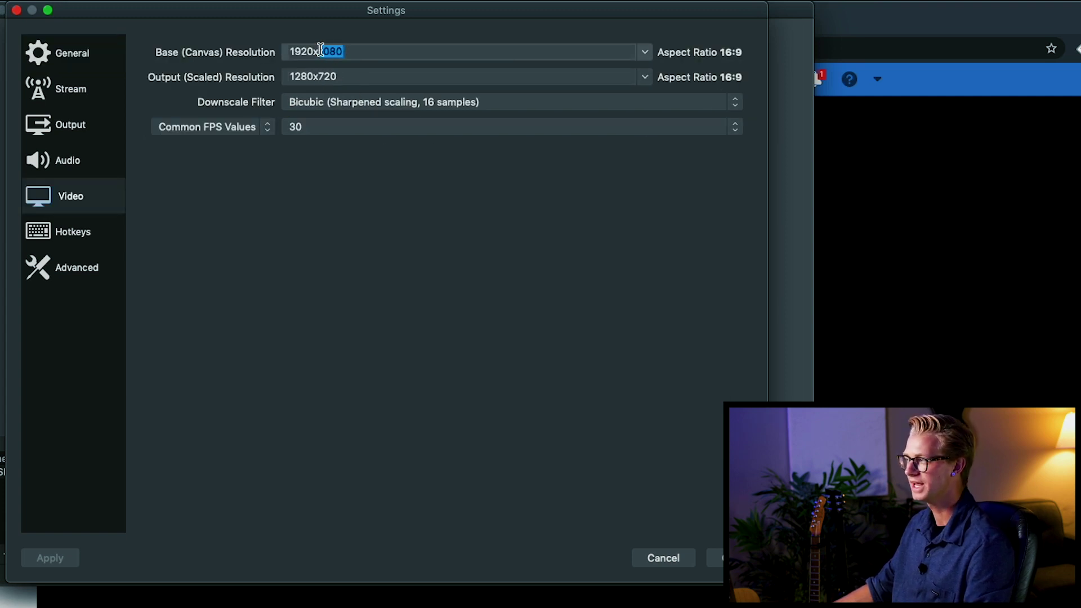
click(645, 77)
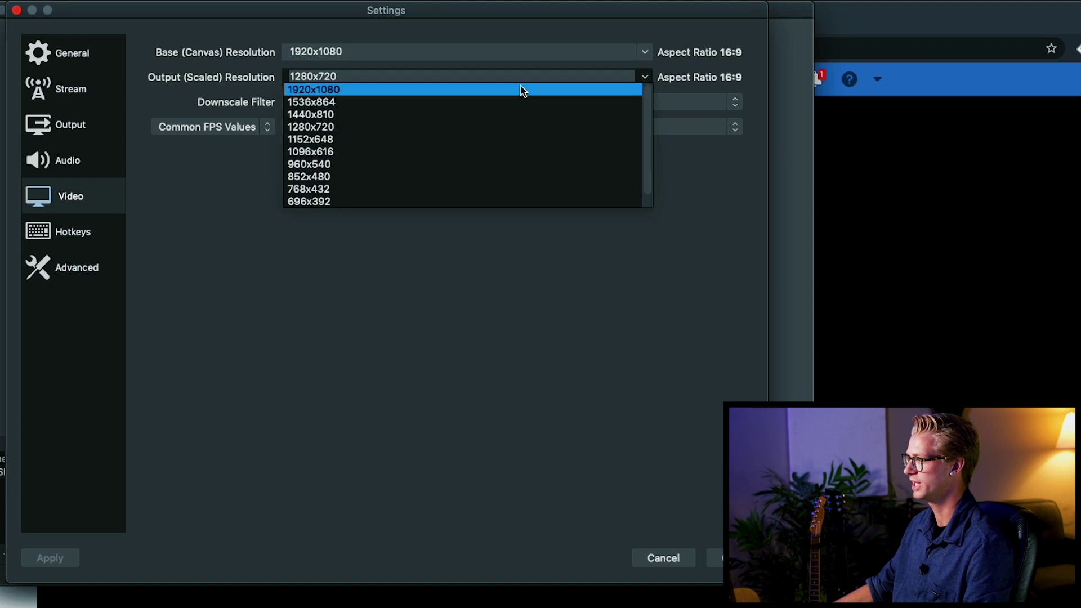
click(485, 90)
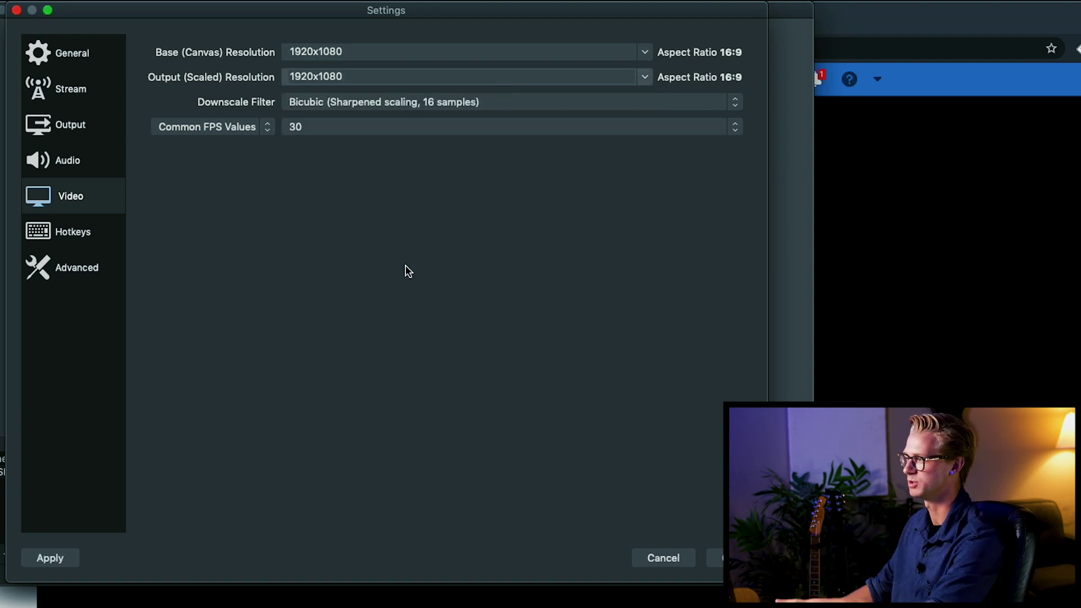
Raise the Output video bitrate to 4500 Kbps and save the settings
click(62, 95)
click(68, 130)
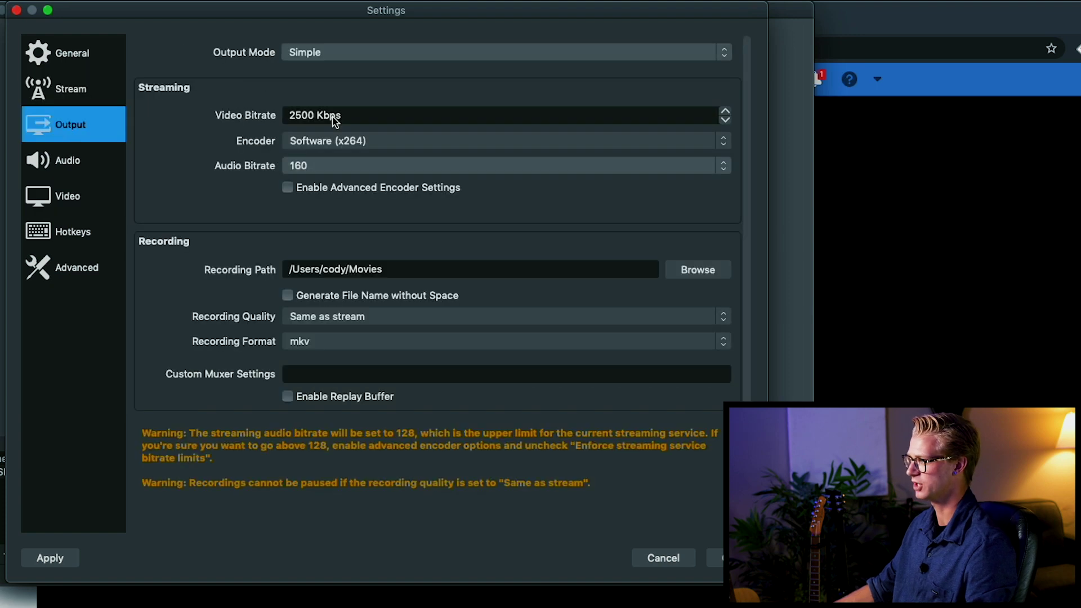
click(726, 111)
click(726, 112)
click(726, 111)
click(726, 111)
click(727, 112)
click(727, 112)
click(727, 112)
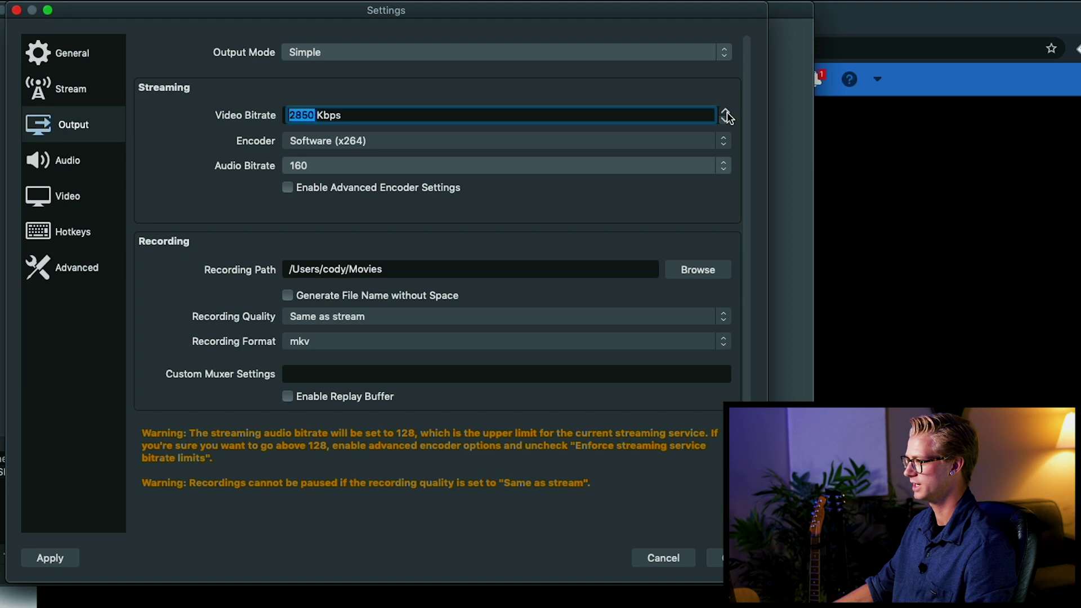
click(726, 112)
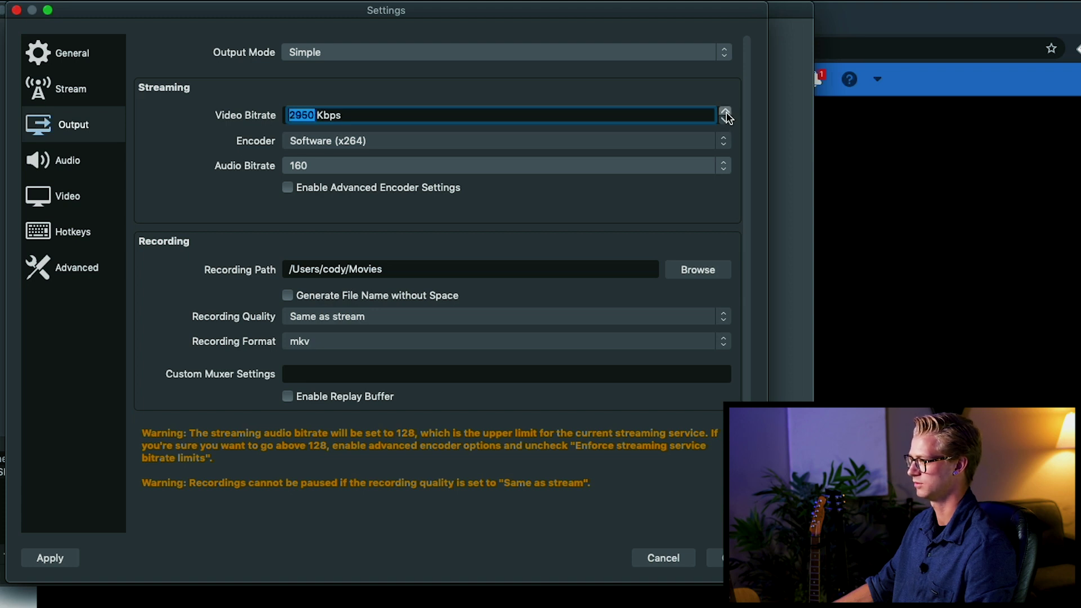
click(726, 112)
click(726, 112)
click(726, 113)
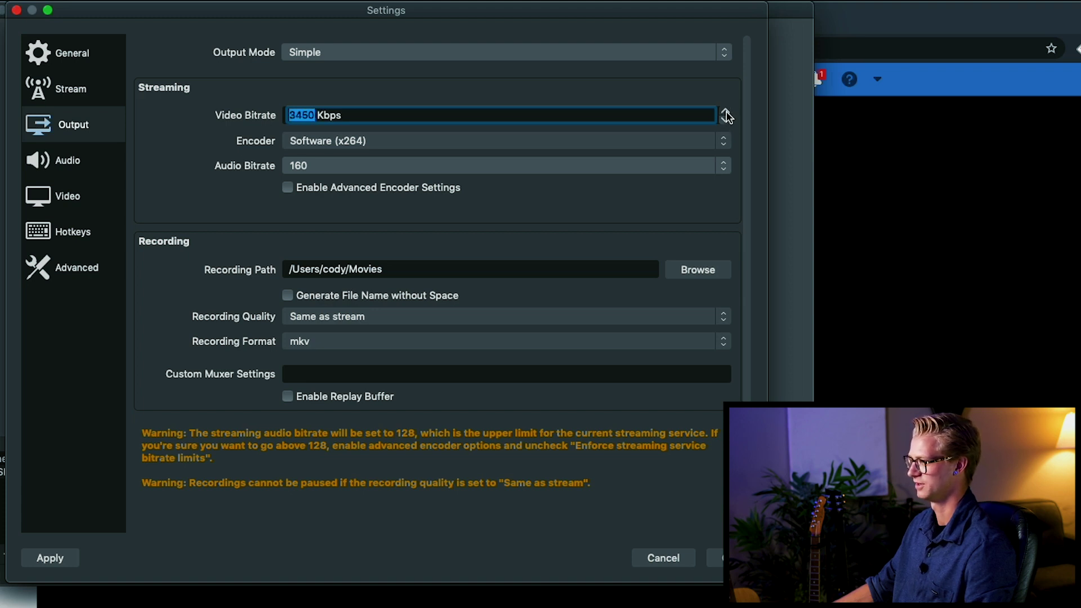
click(726, 112)
click(726, 112)
click(726, 112)
click(726, 112)
click(726, 112)
click(726, 112)
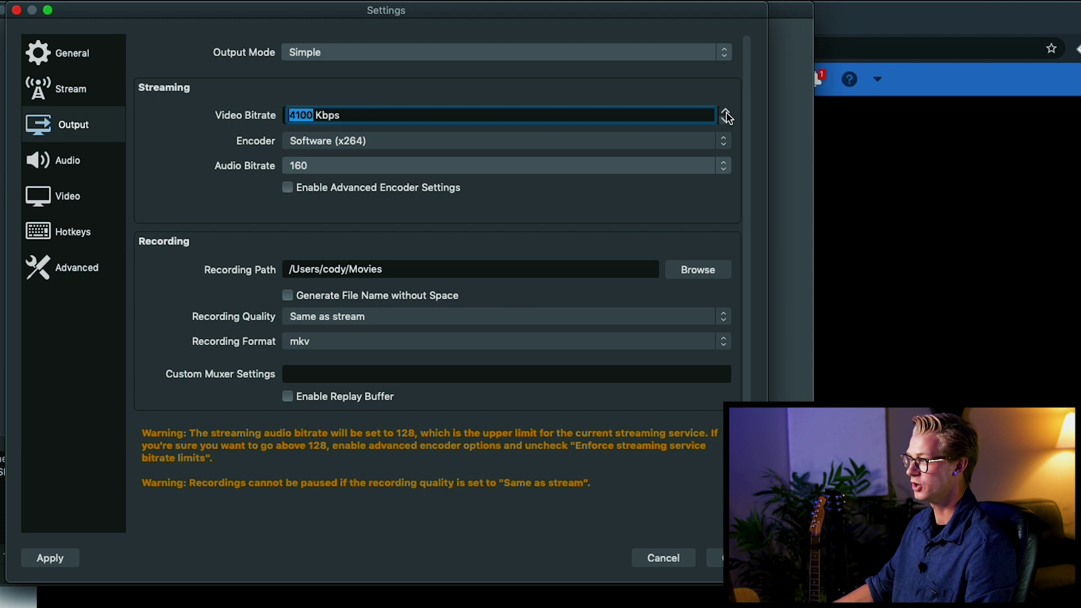
click(726, 112)
click(726, 113)
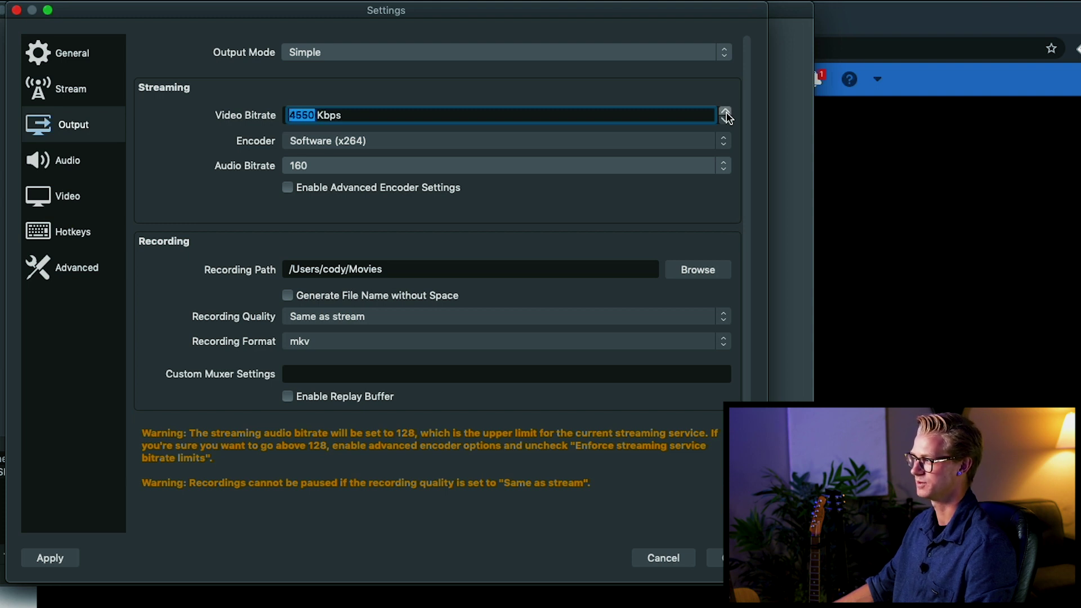
click(726, 118)
click(555, 94)
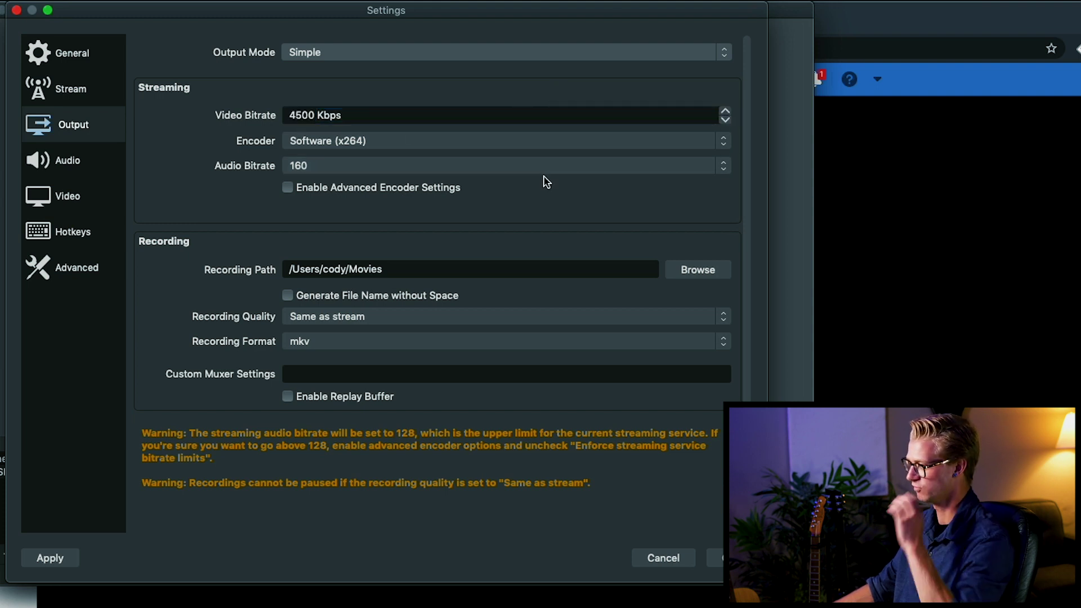
click(714, 558)
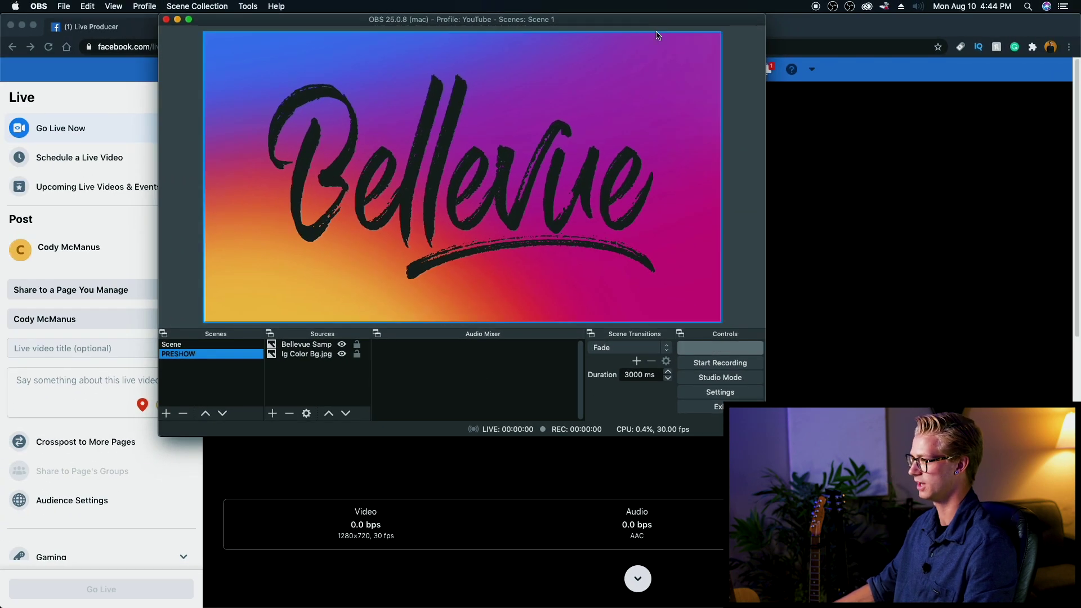
Play the Live Producer stream preview and check the 4.5 Mbps incoming bitrate
drag(668, 19, 531, 19)
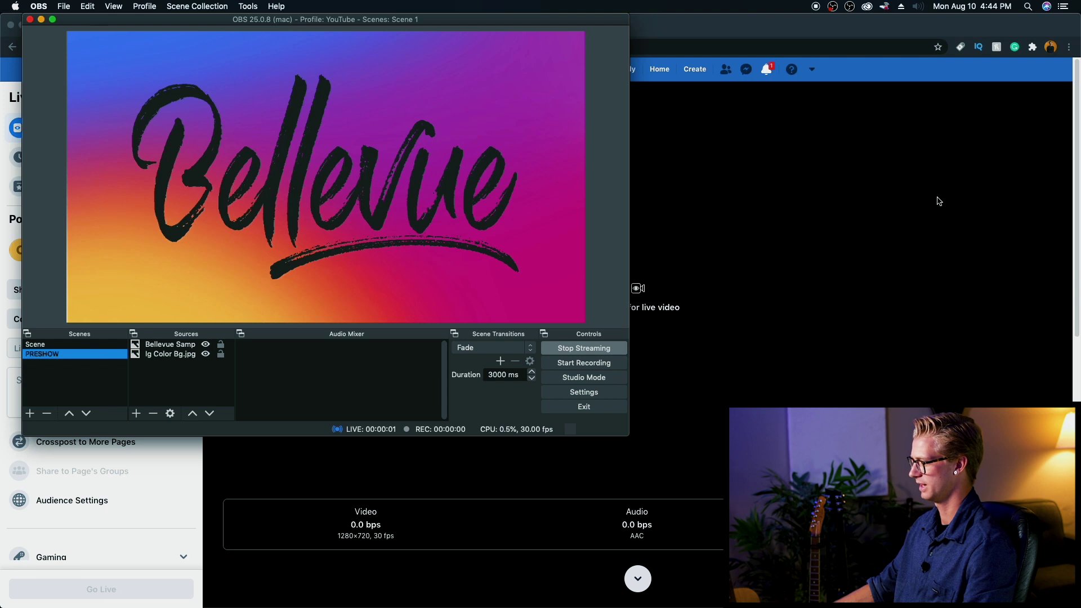
click(939, 201)
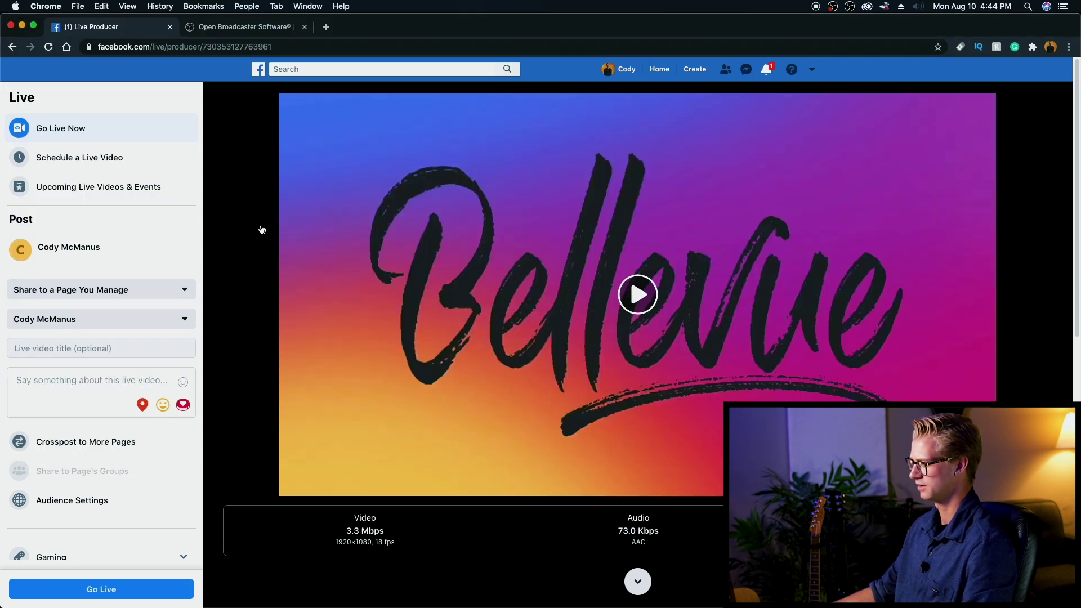
click(651, 294)
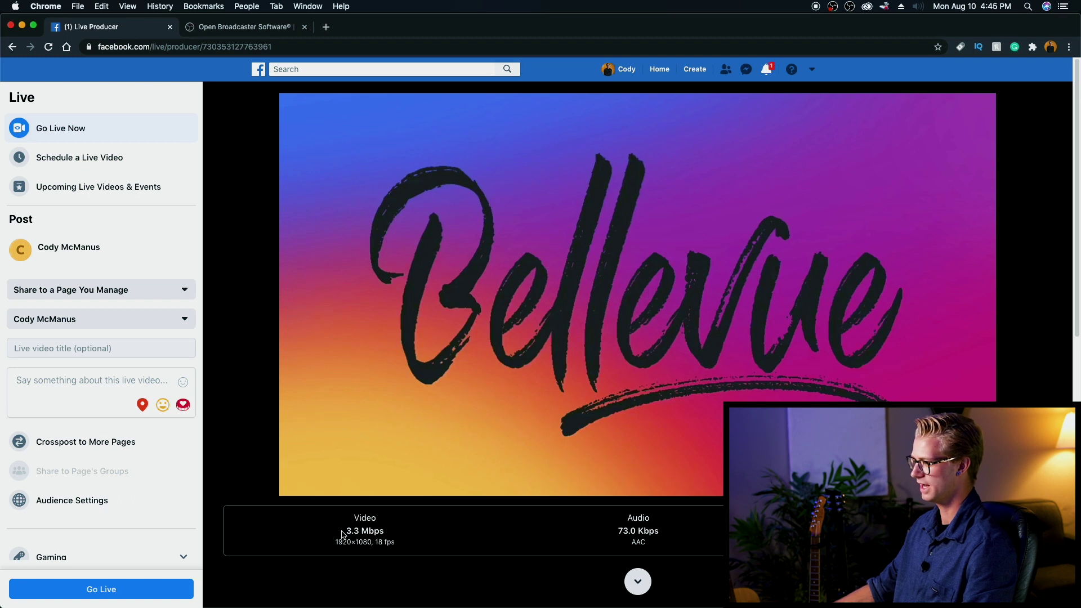
drag(348, 531, 431, 536)
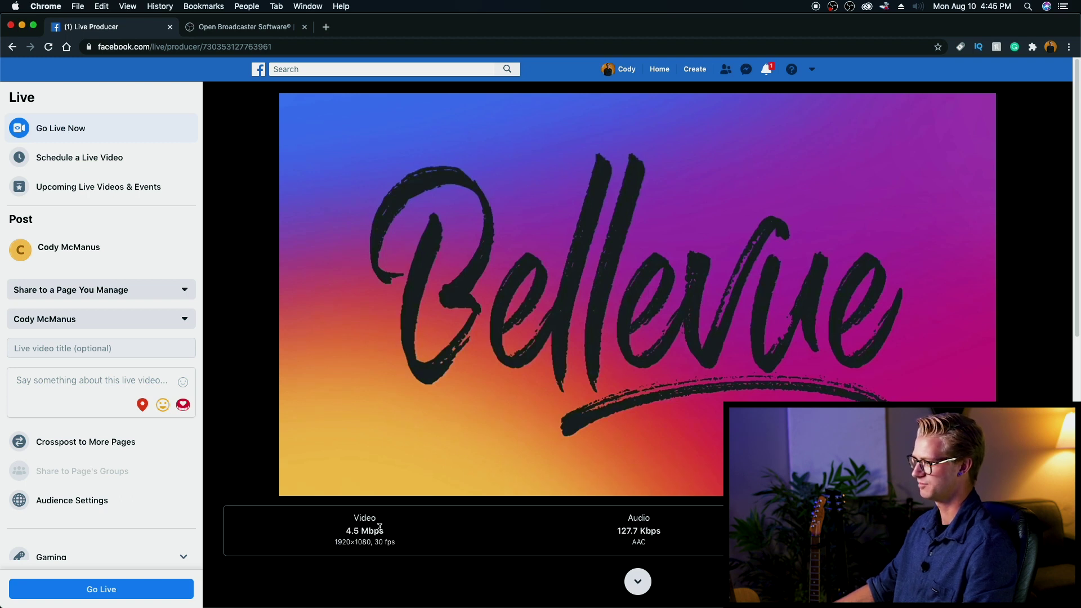
drag(348, 531, 391, 538)
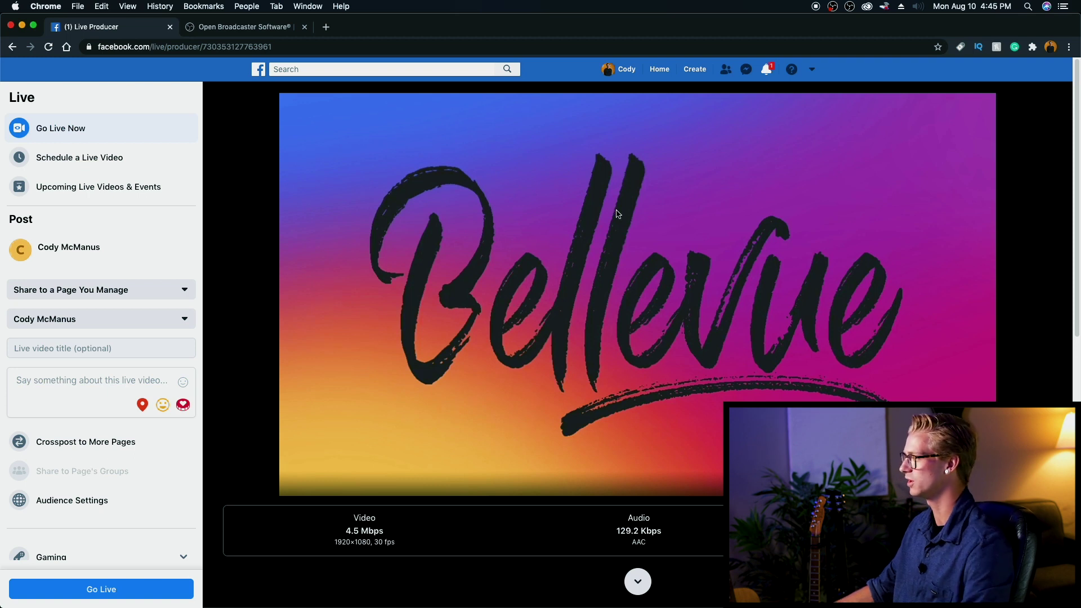
Switch between OBS and Live Producer, confirming the video bitrate holds at 4.5 Mbps
mouse_move(633, 588)
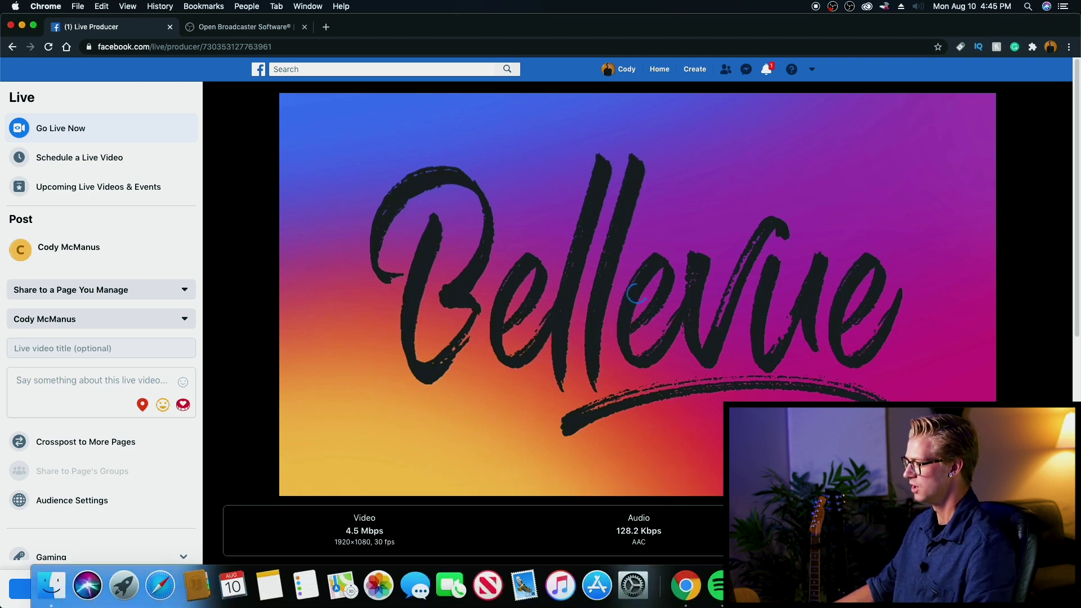
key(super+Tab)
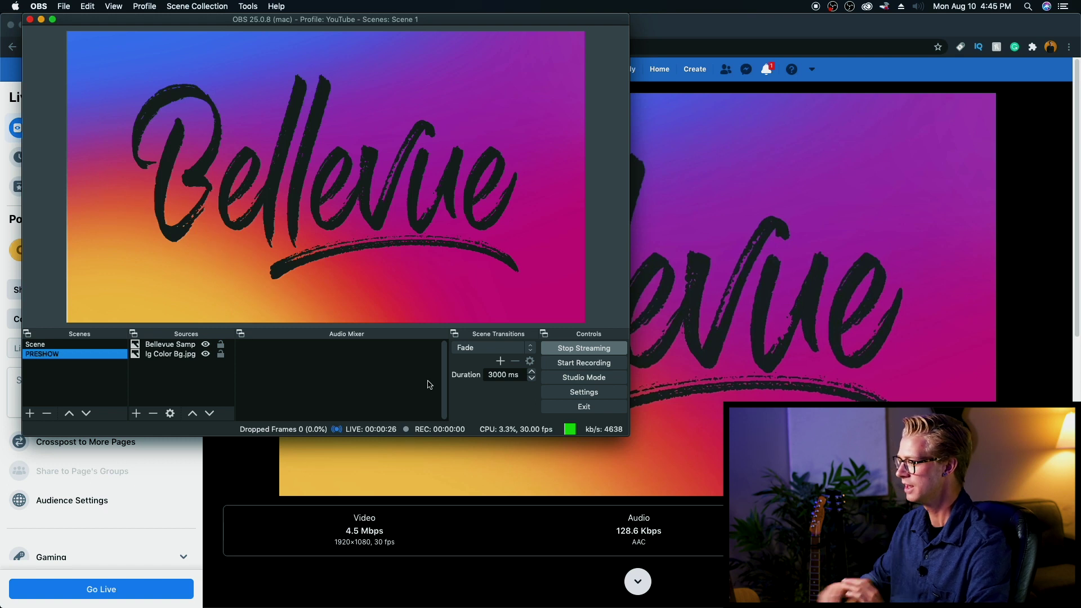
click(422, 545)
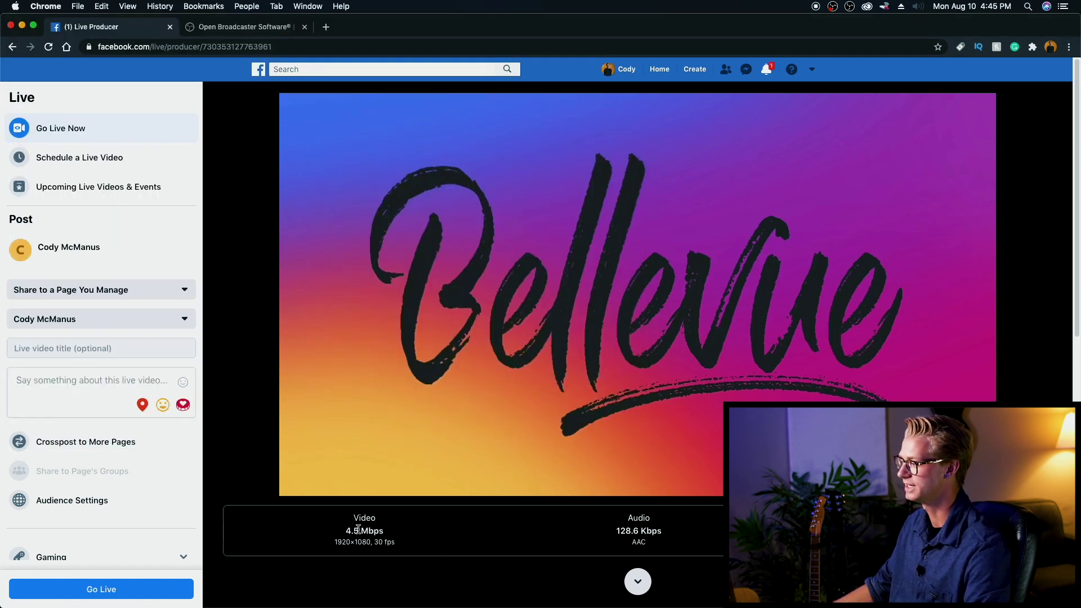
mouse_move(513, 607)
click(760, 585)
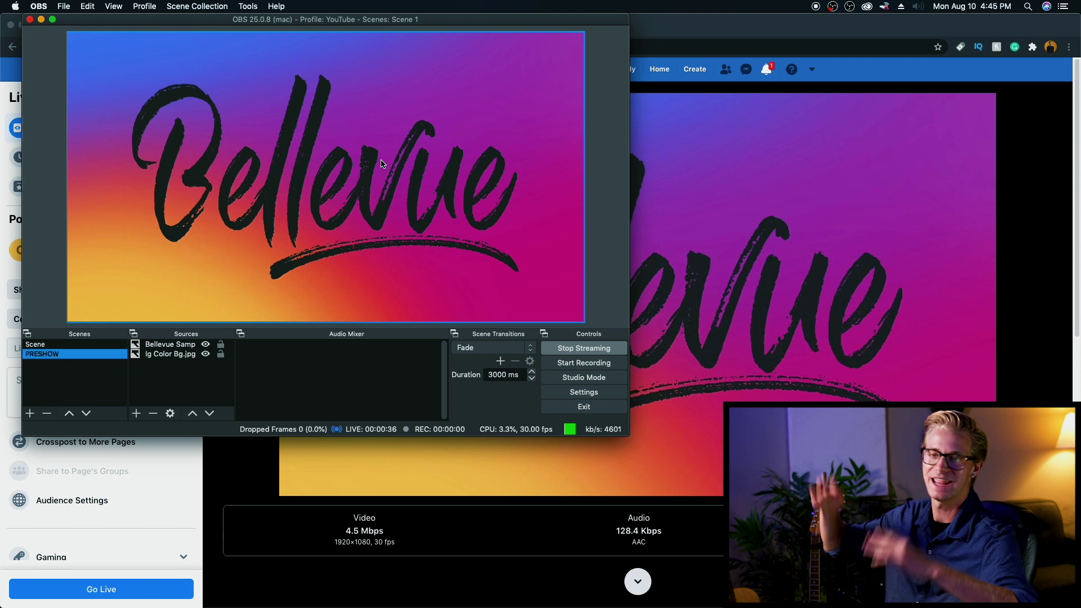
click(261, 446)
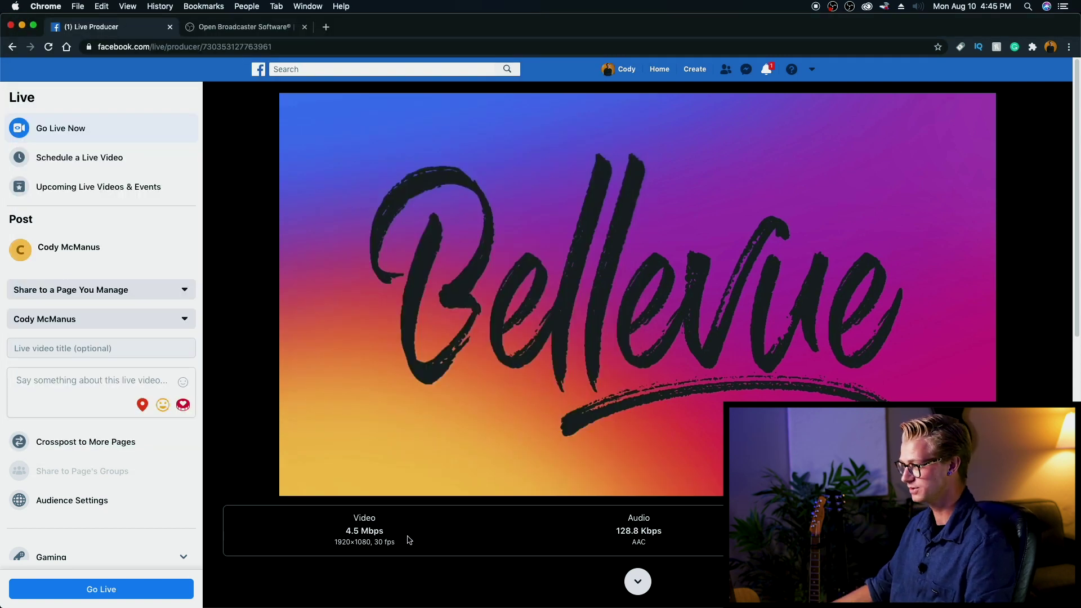
mouse_move(411, 606)
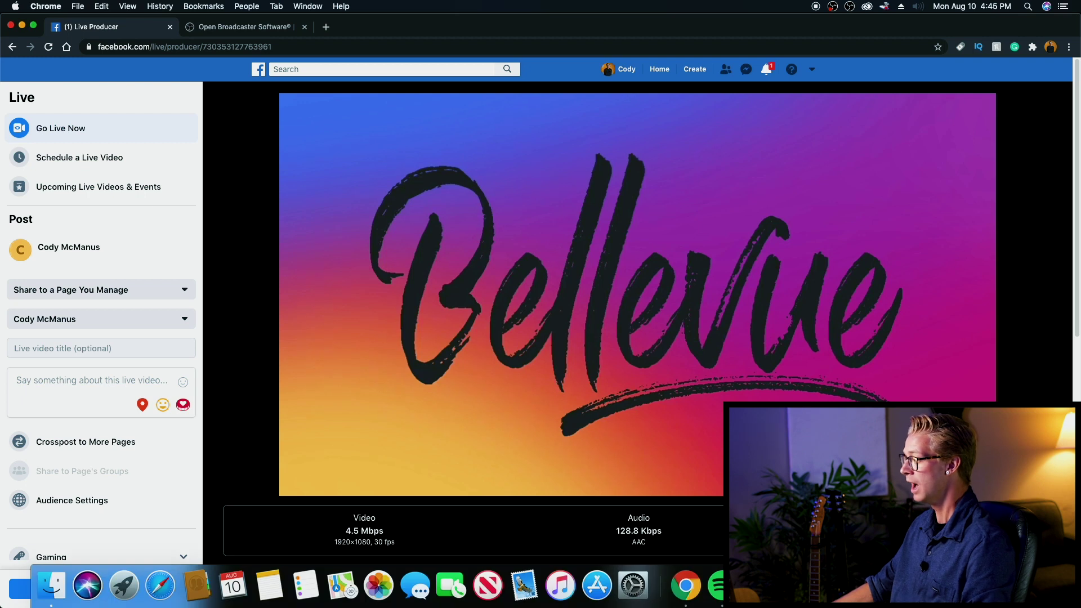
key(super+Tab)
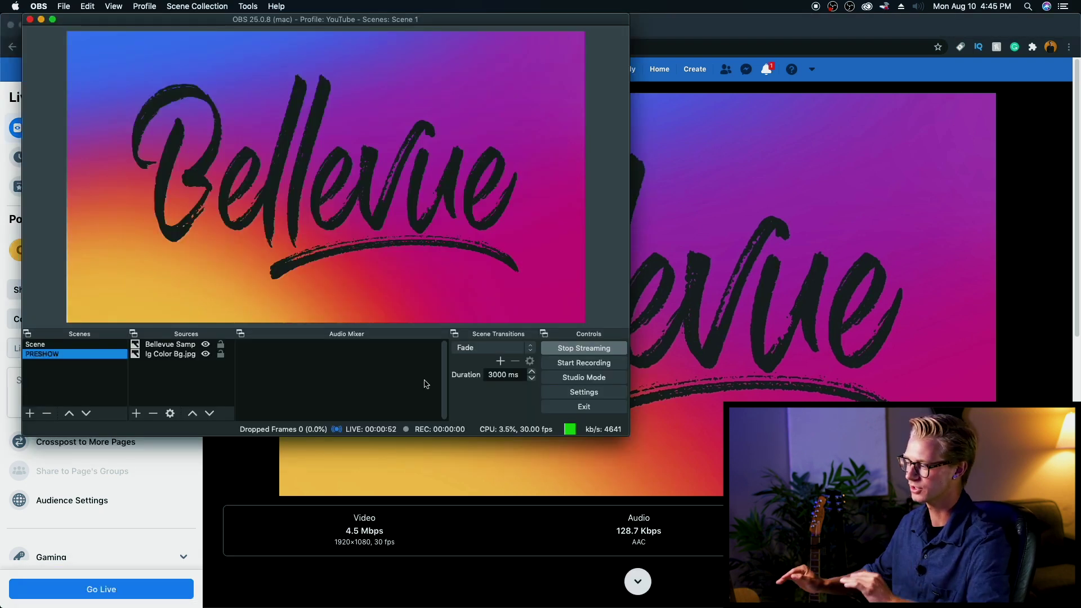
key(super+Tab)
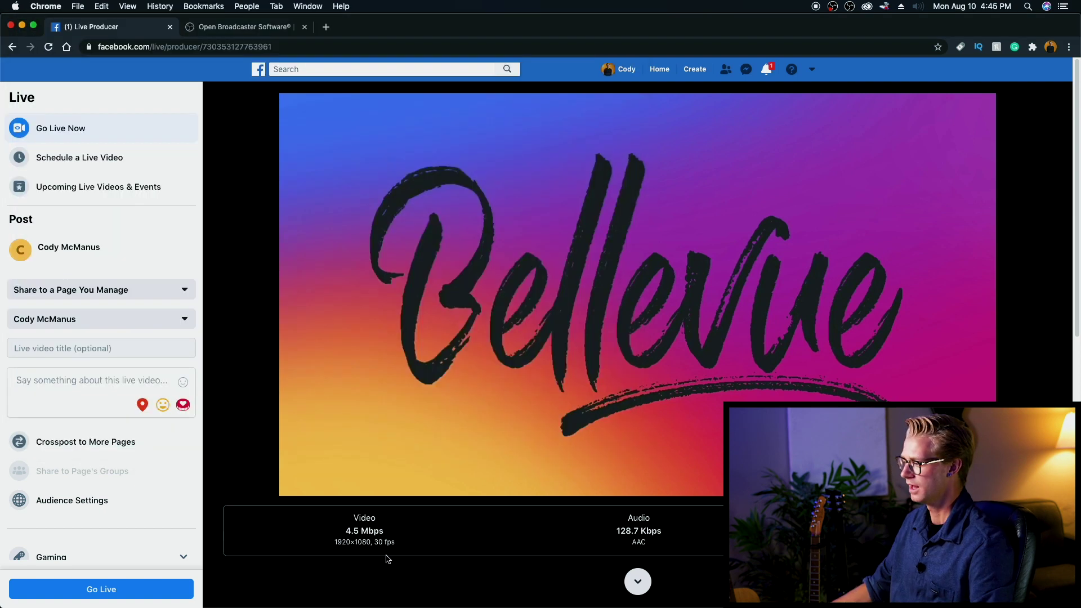
drag(362, 532, 411, 536)
click(398, 534)
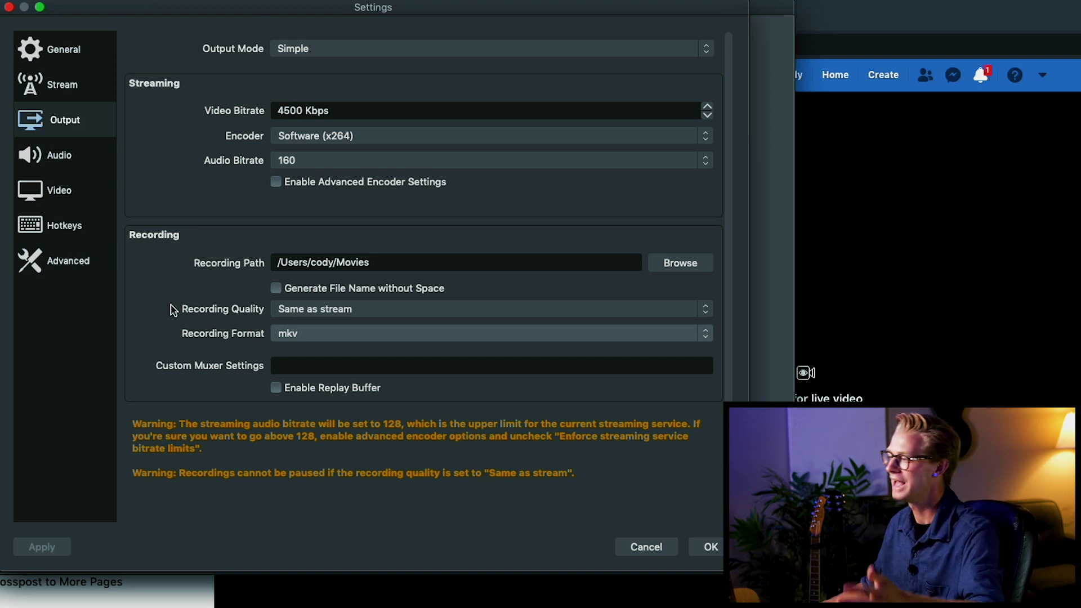
Set Recording Format to mp4 and keep Recording Quality at Same as stream
click(313, 337)
click(331, 308)
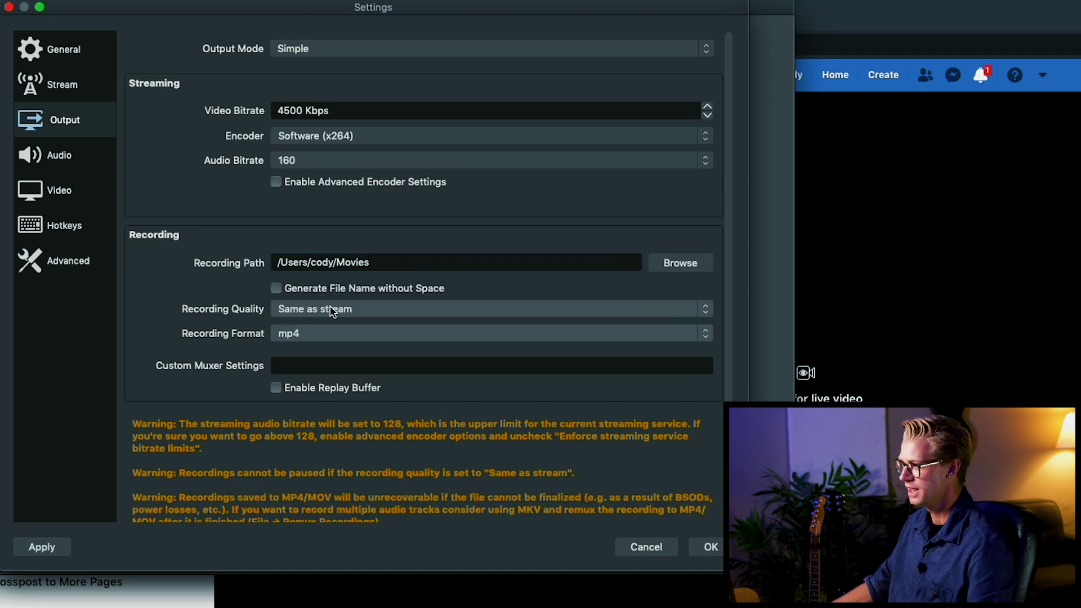
click(378, 309)
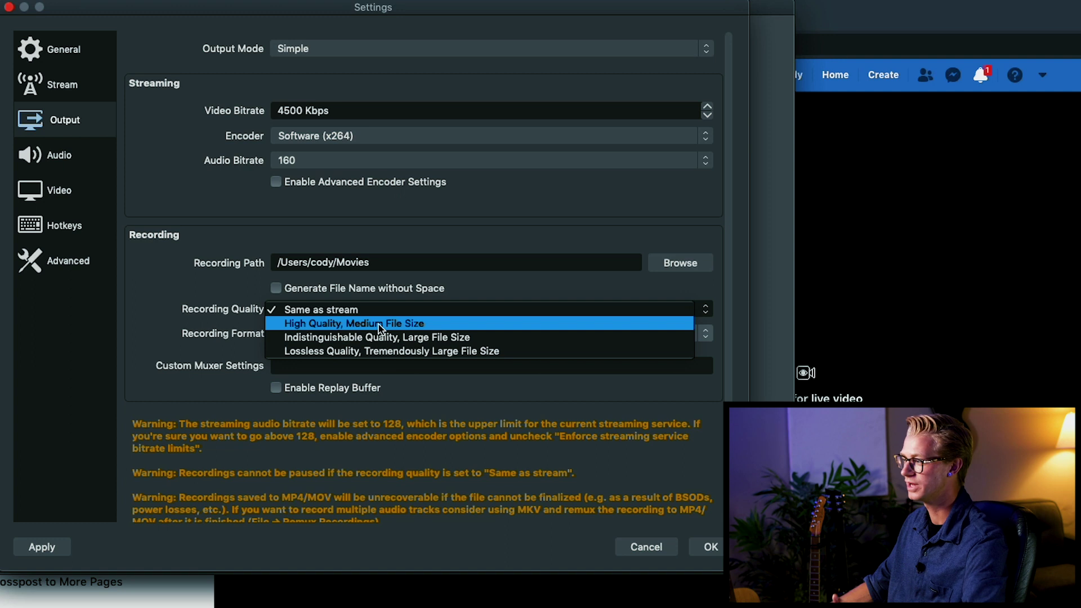
click(179, 292)
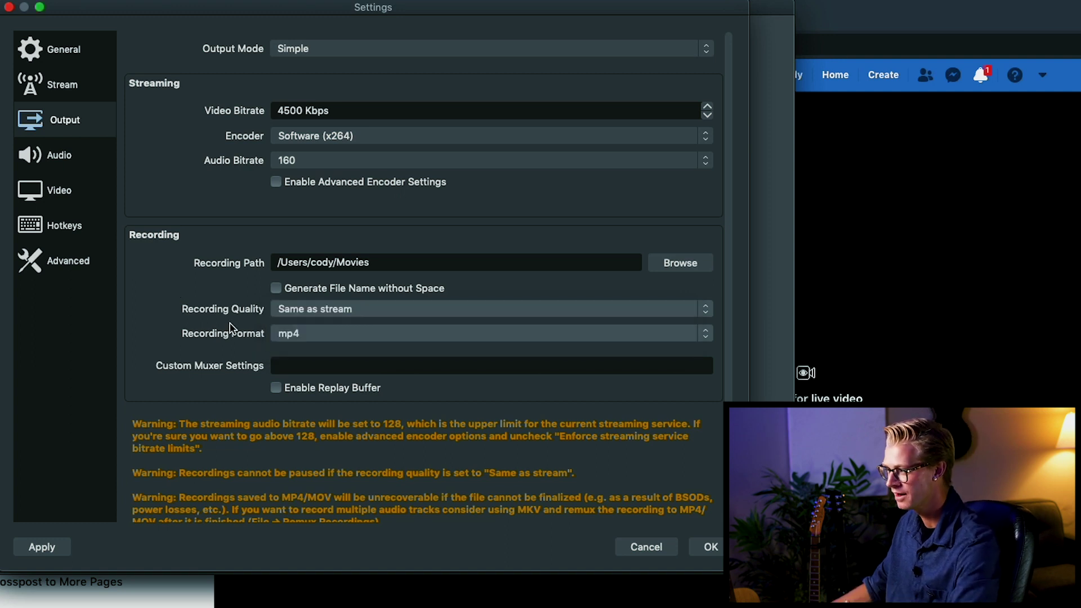